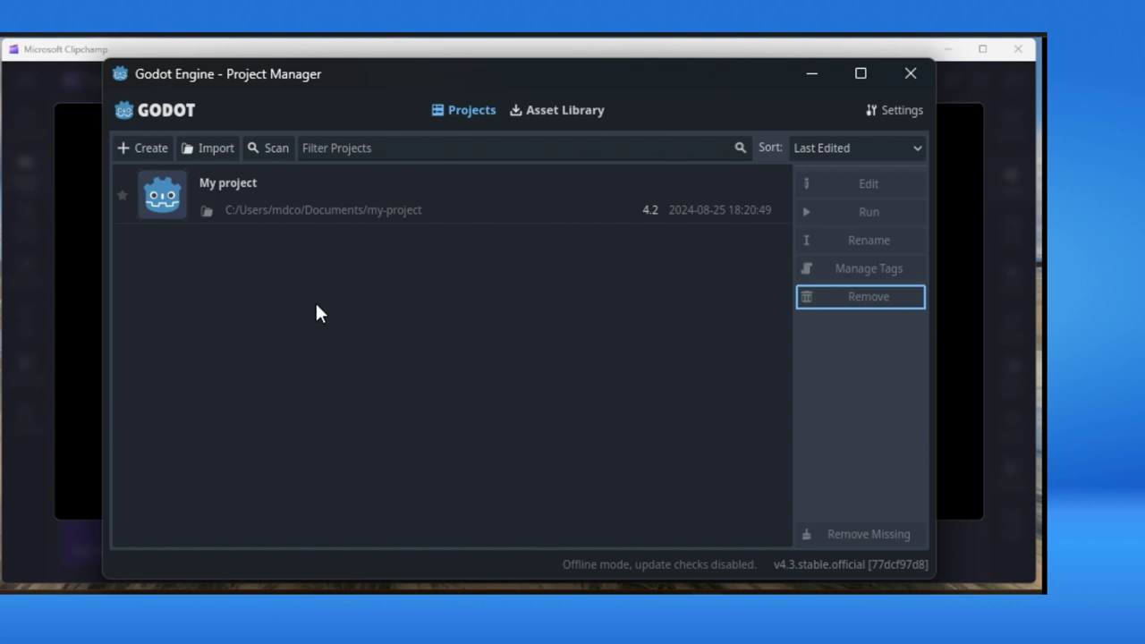
Step: Create a new project named "2D video game" in its own folder with the Mobile renderer
{"action": "left_click", "coordinate": [146, 146]}
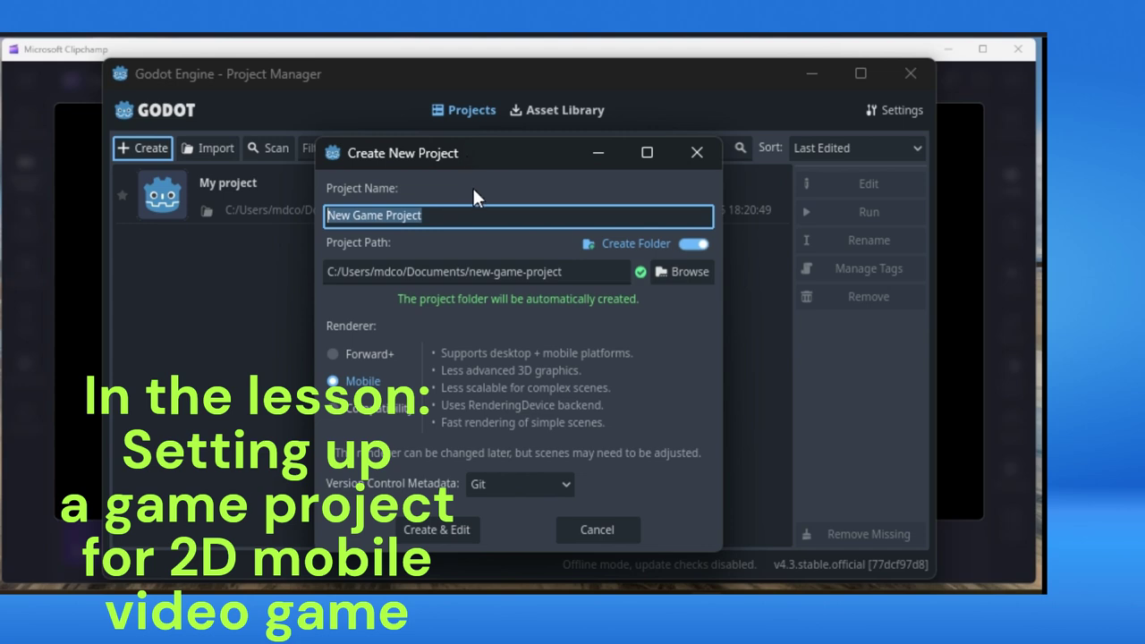
{"action": "type", "text": "2D video game"}
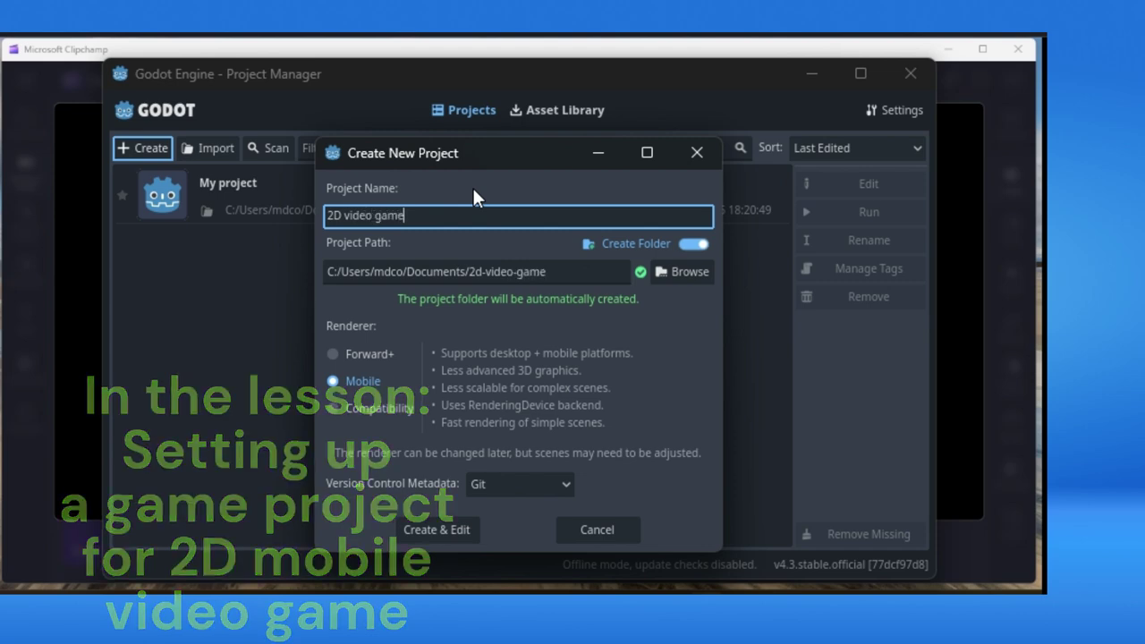
{"action": "left_click", "coordinate": [582, 271]}
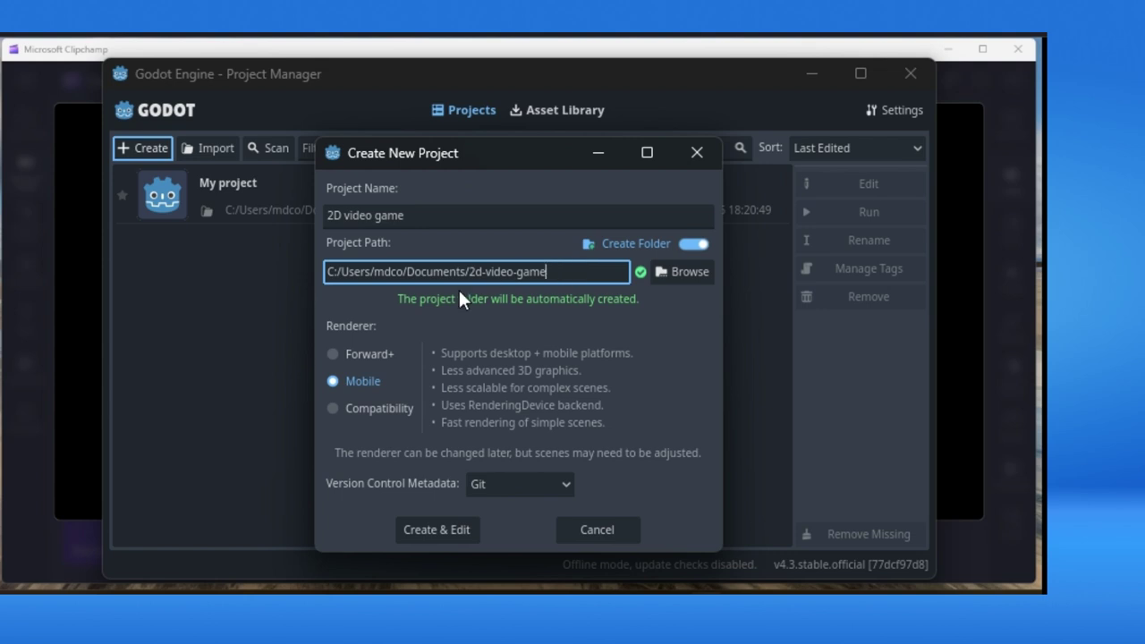
{"action": "left_click", "coordinate": [335, 382]}
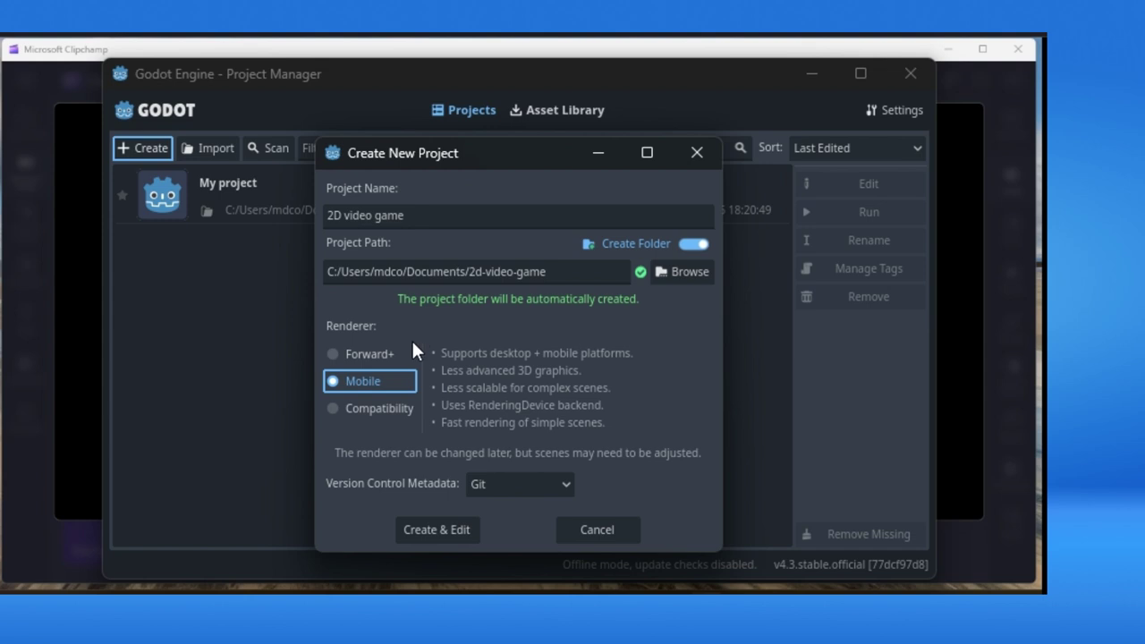
{"action": "left_click", "coordinate": [379, 355]}
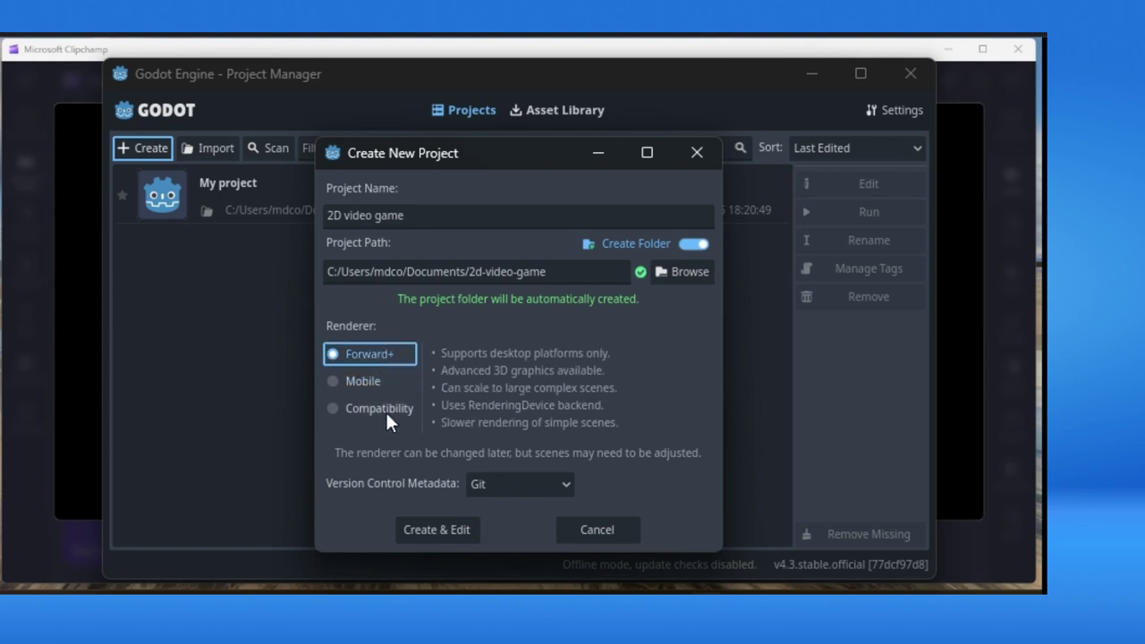
{"action": "left_click", "coordinate": [379, 409]}
{"action": "left_click", "coordinate": [377, 381]}
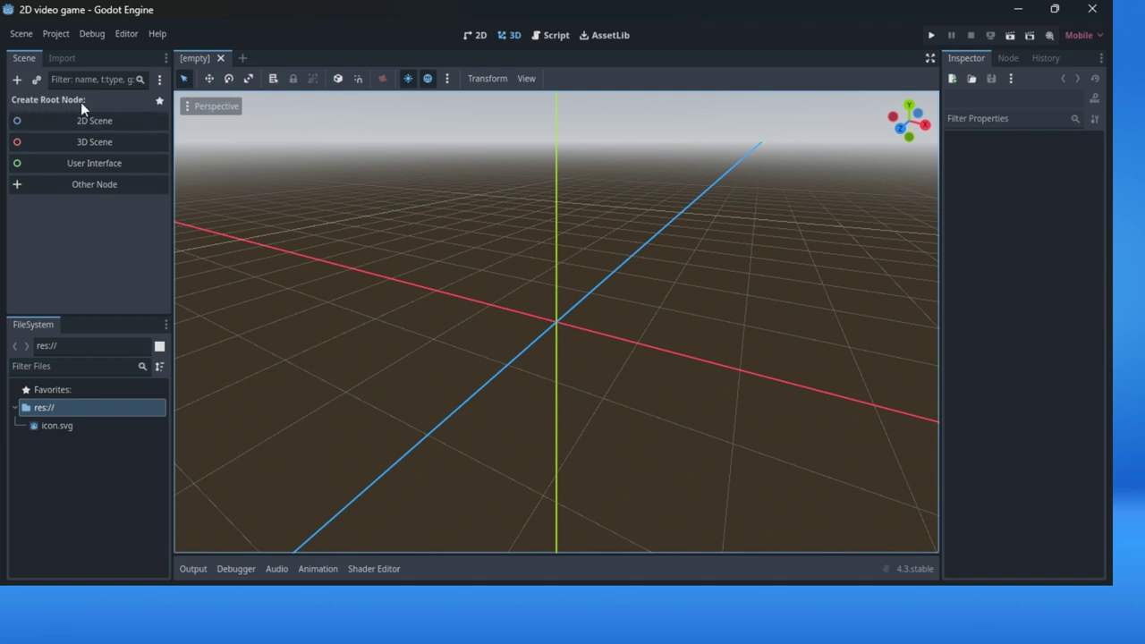
Step: Create a 2D scene root node and look through the 3D, Script and AssetLib workspaces, ending in the 2D workspace
{"action": "left_click", "coordinate": [105, 121]}
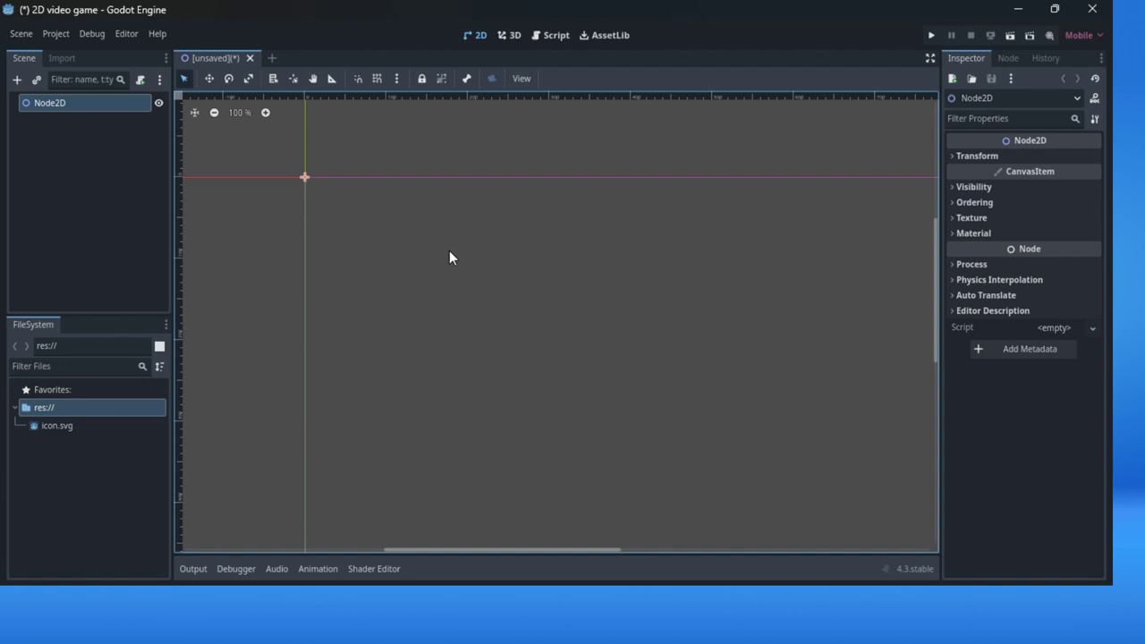
{"action": "left_click", "coordinate": [508, 35]}
{"action": "left_click", "coordinate": [556, 37]}
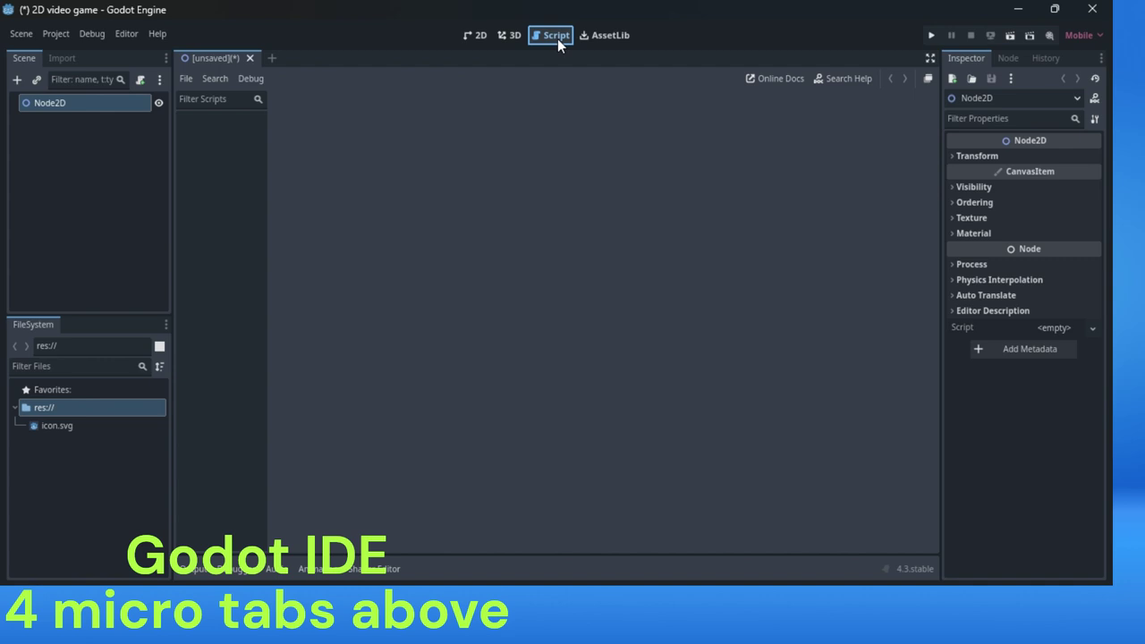
{"action": "left_click", "coordinate": [606, 36]}
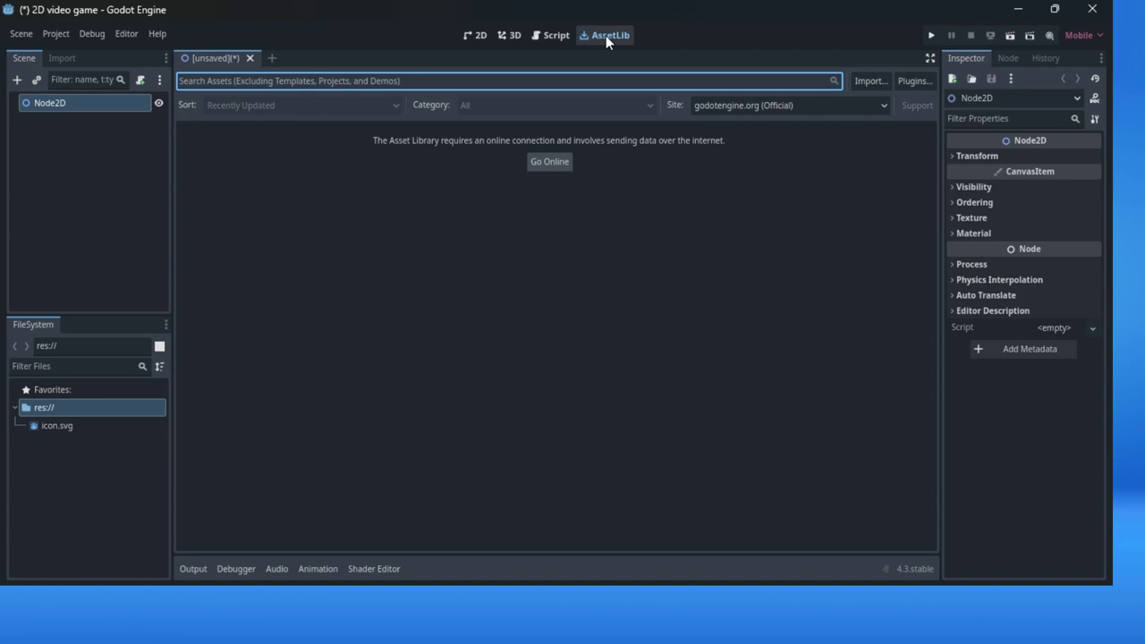
{"action": "left_click", "coordinate": [470, 37]}
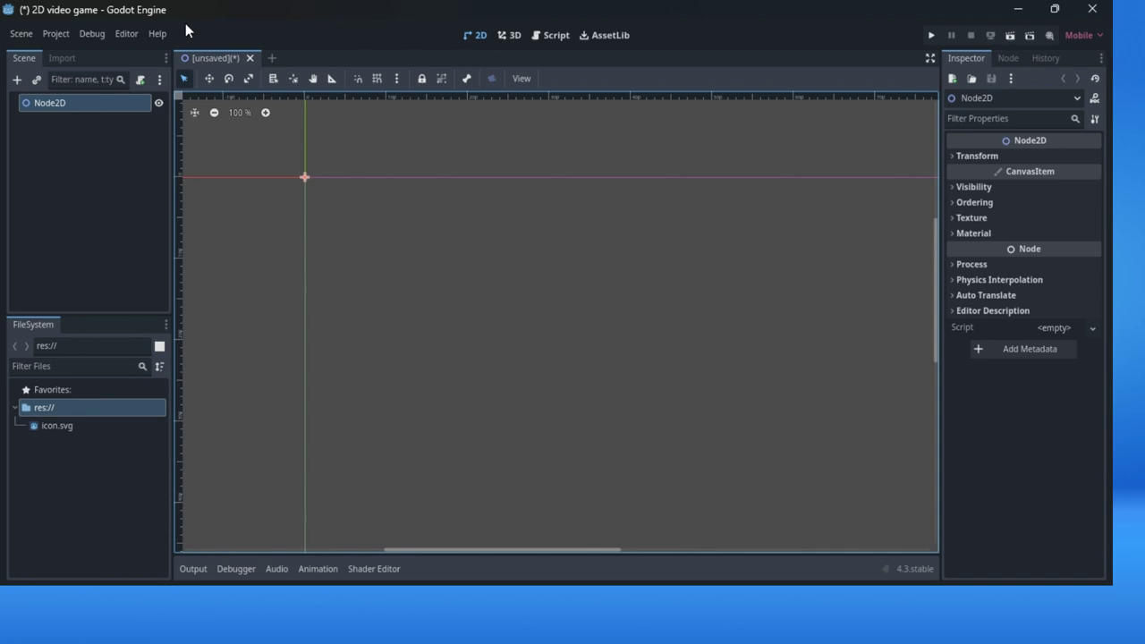
{"action": "left_click", "coordinate": [21, 36]}
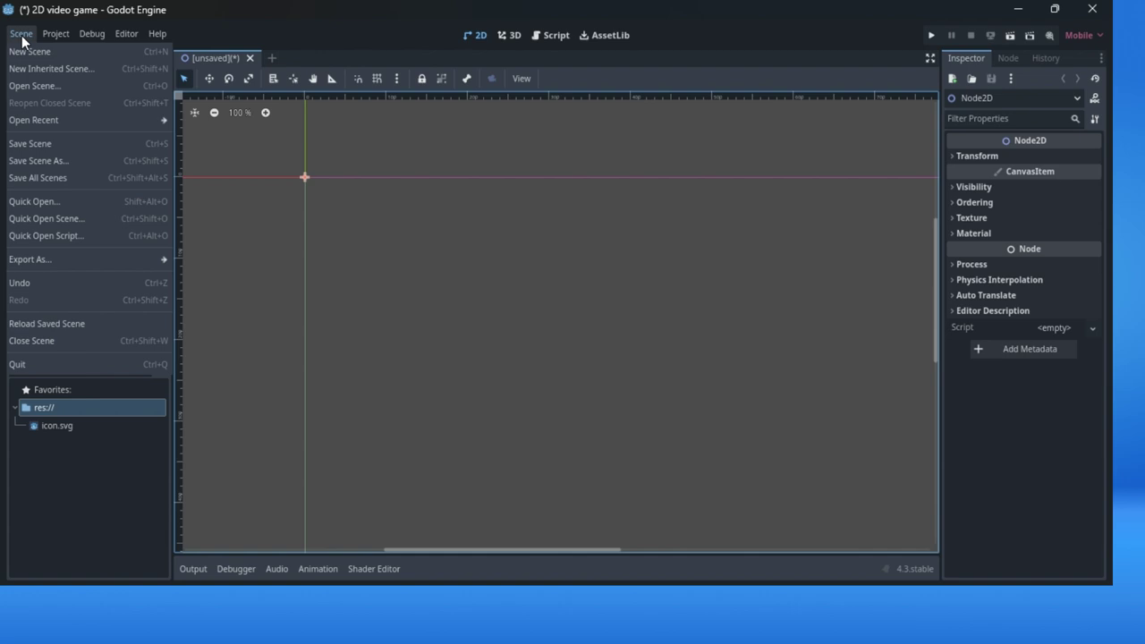
{"action": "left_click", "coordinate": [22, 36]}
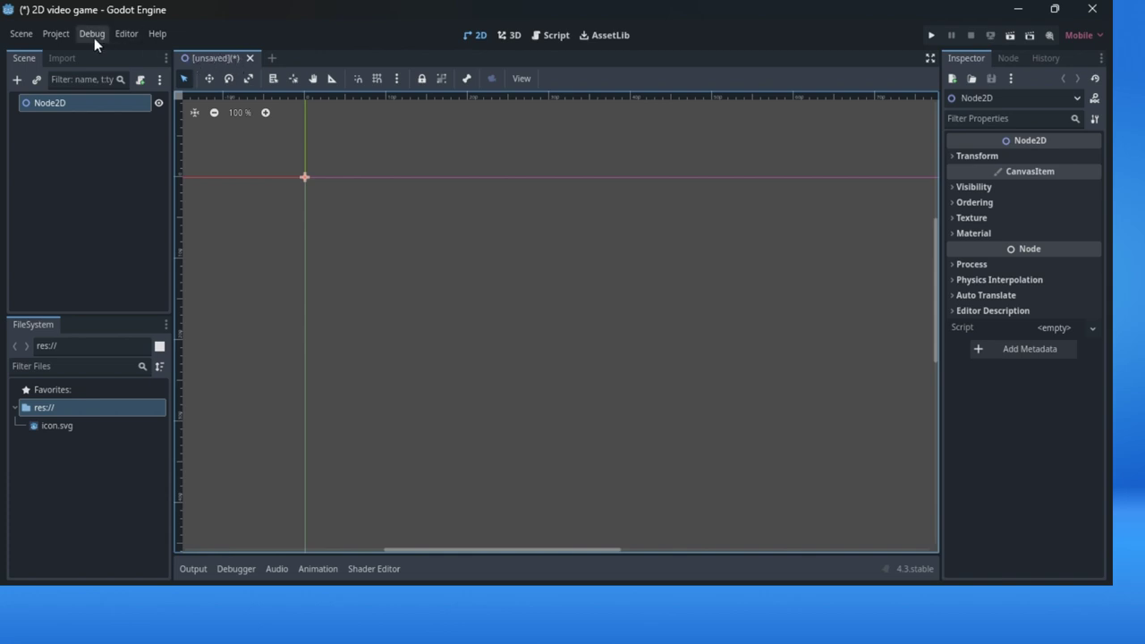
{"action": "left_click", "coordinate": [22, 34]}
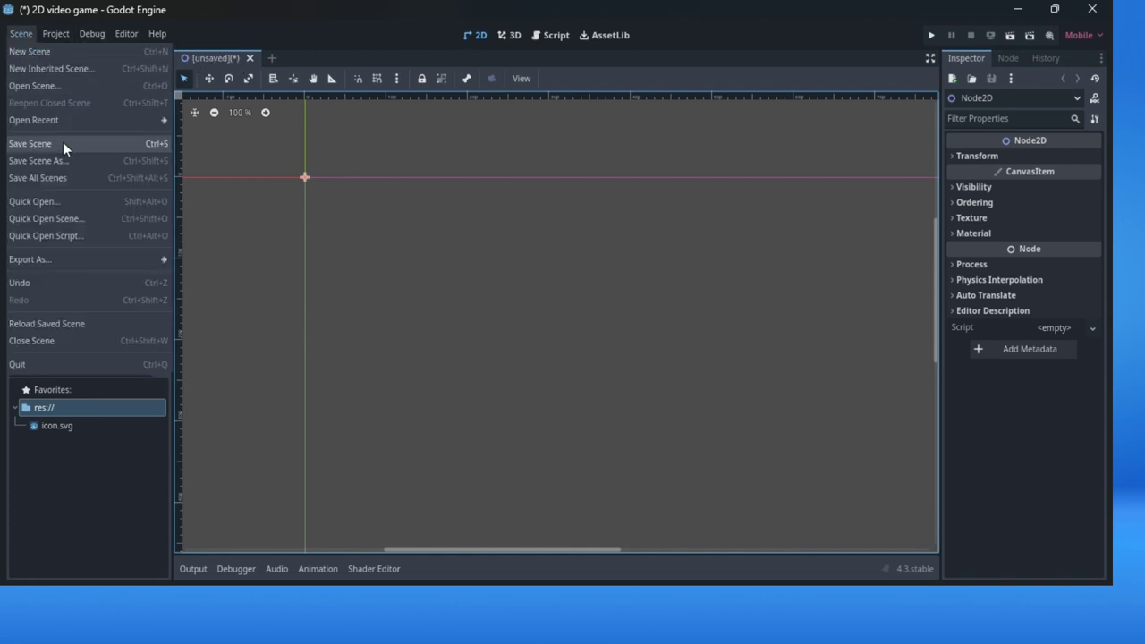
{"action": "left_click", "coordinate": [25, 34]}
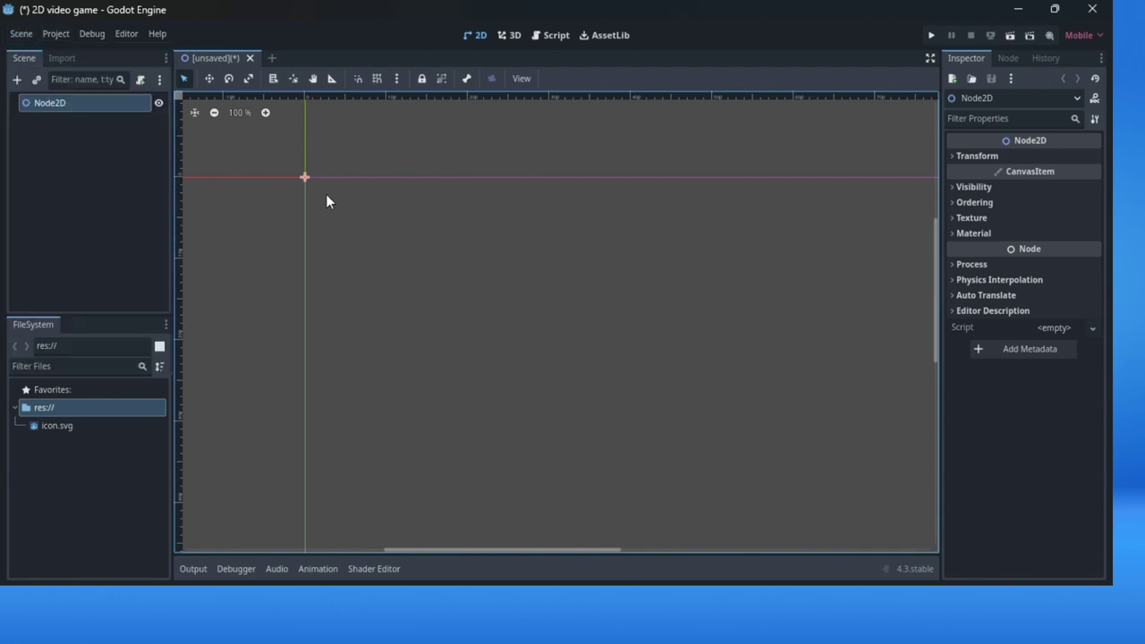
{"action": "left_click", "coordinate": [93, 152]}
Step: Open the built-in class documentation for the scene's Node2D root node
{"action": "left_click", "coordinate": [64, 104]}
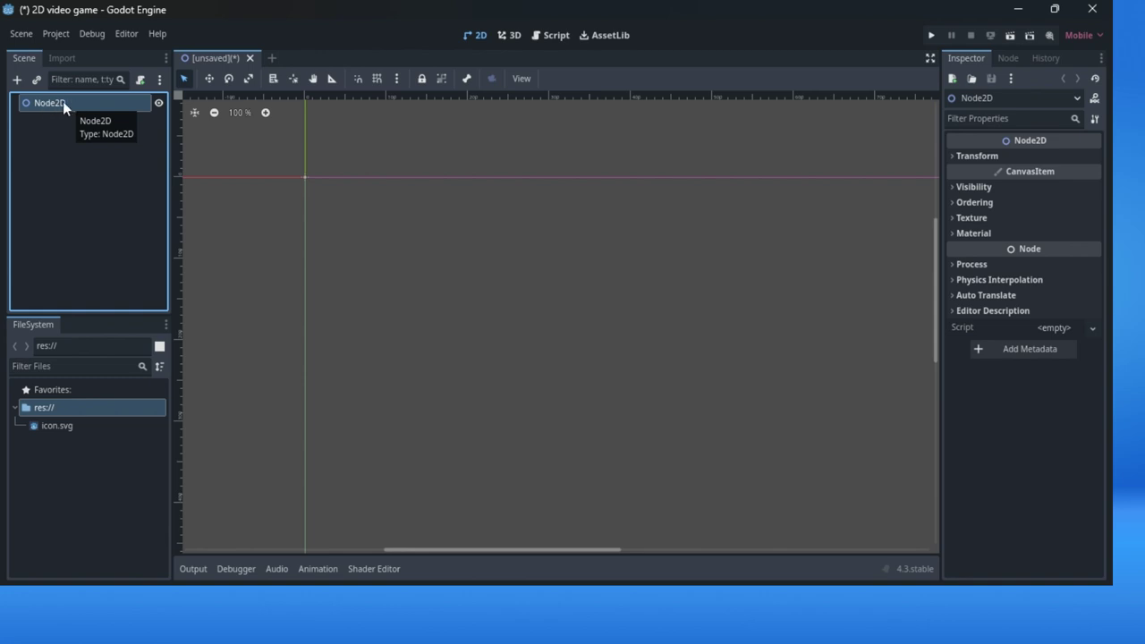
{"action": "right_click", "coordinate": [55, 104]}
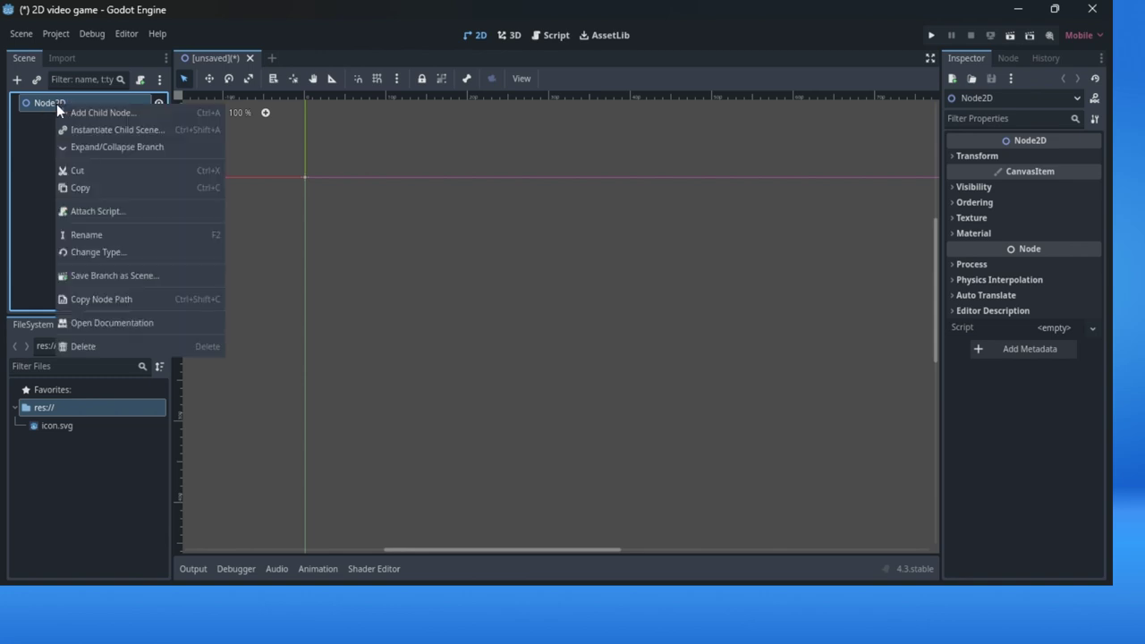
{"action": "left_click", "coordinate": [148, 318]}
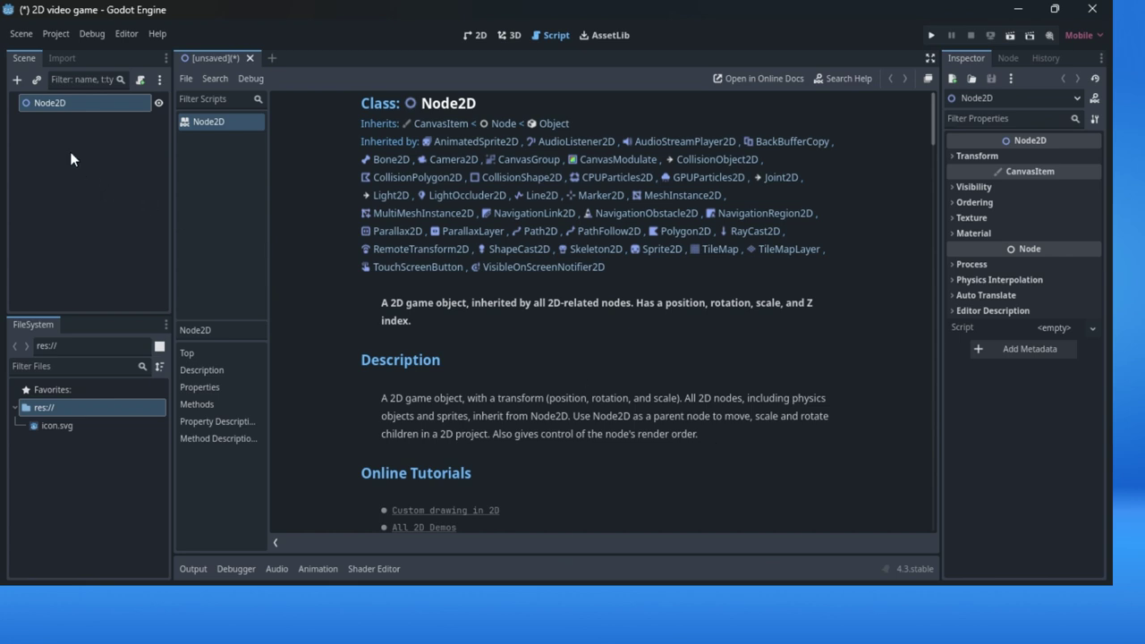
{"action": "right_click", "coordinate": [51, 105]}
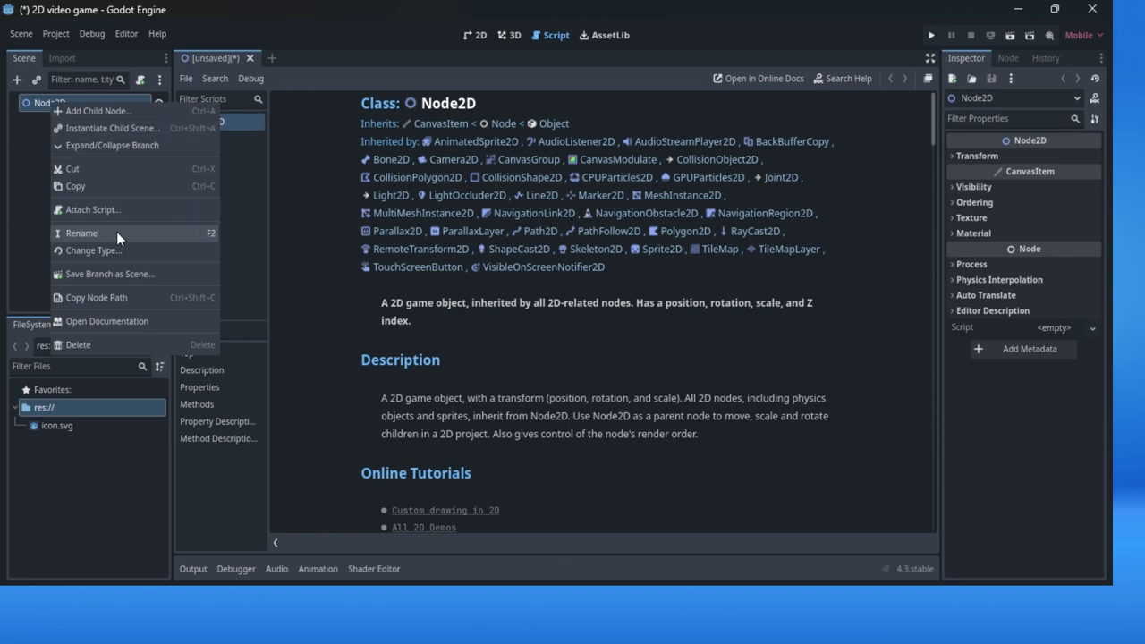
{"action": "left_click", "coordinate": [154, 322]}
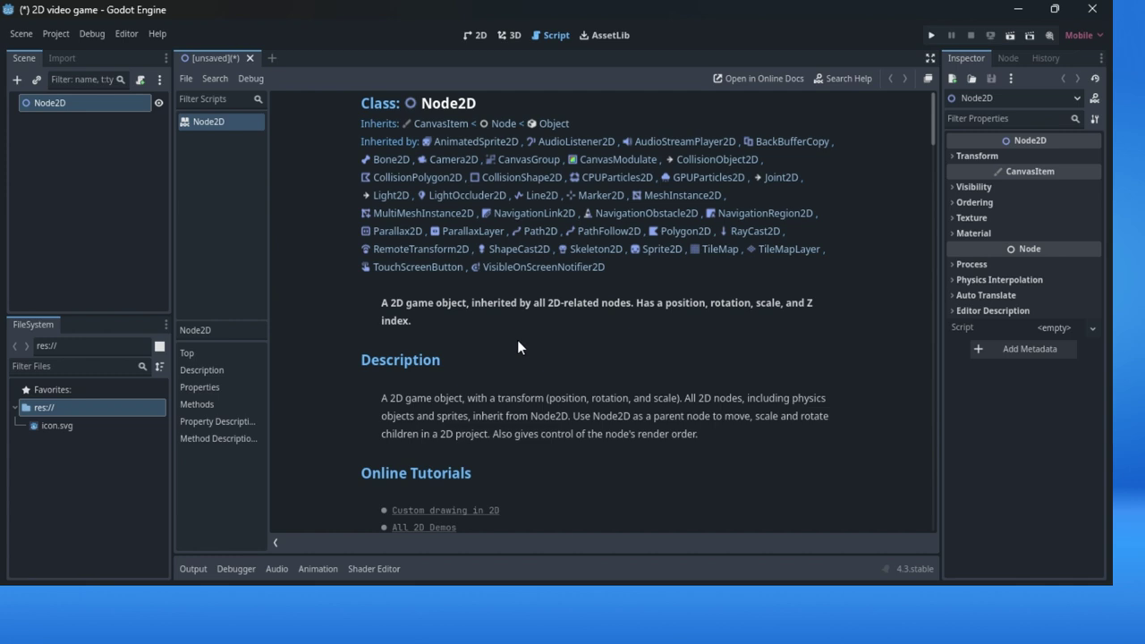
{"action": "left_click", "coordinate": [100, 134]}
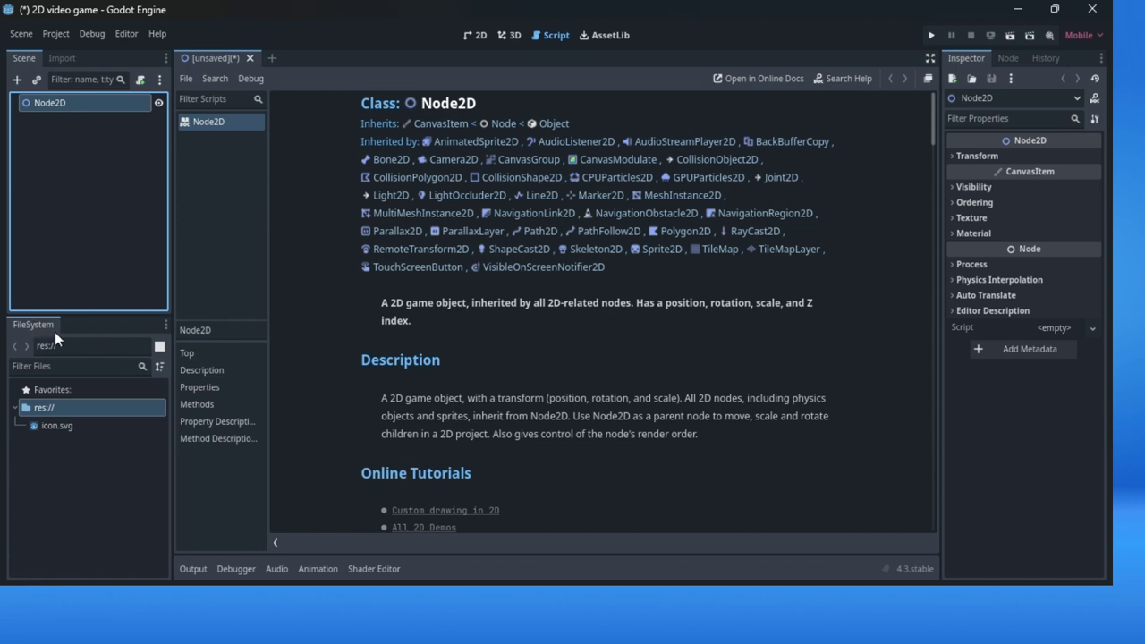
Step: Examine the project's icon.svg file entry, the root node's signals, the edit history and the root node's Transform properties
{"action": "left_click", "coordinate": [62, 425]}
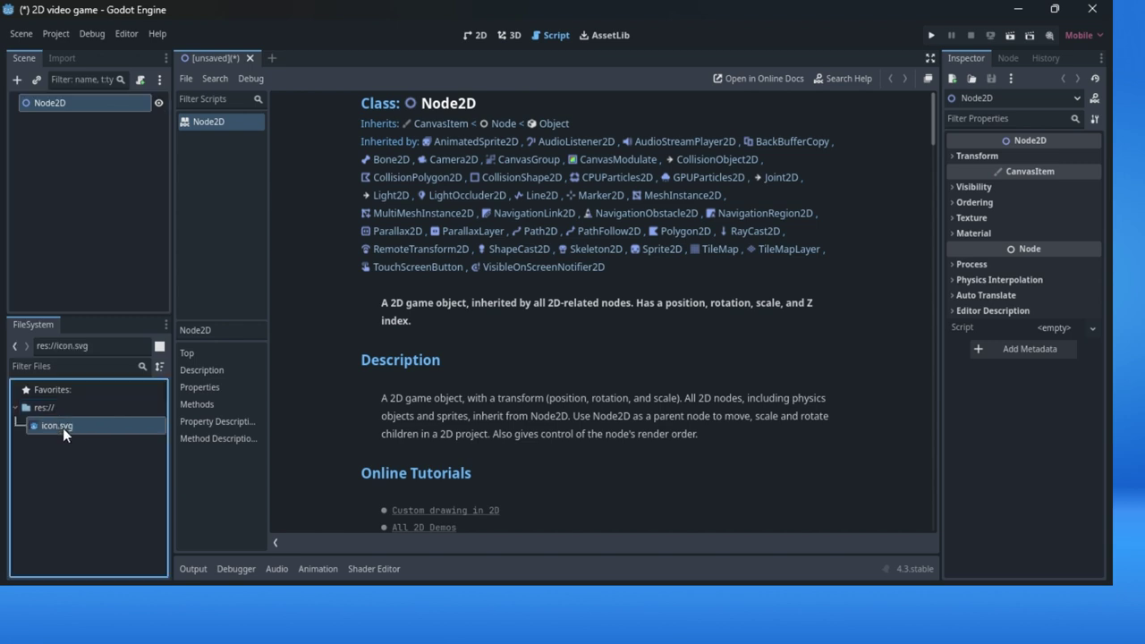
{"action": "mouse_move", "coordinate": [64, 428]}
{"action": "left_click", "coordinate": [1008, 57]}
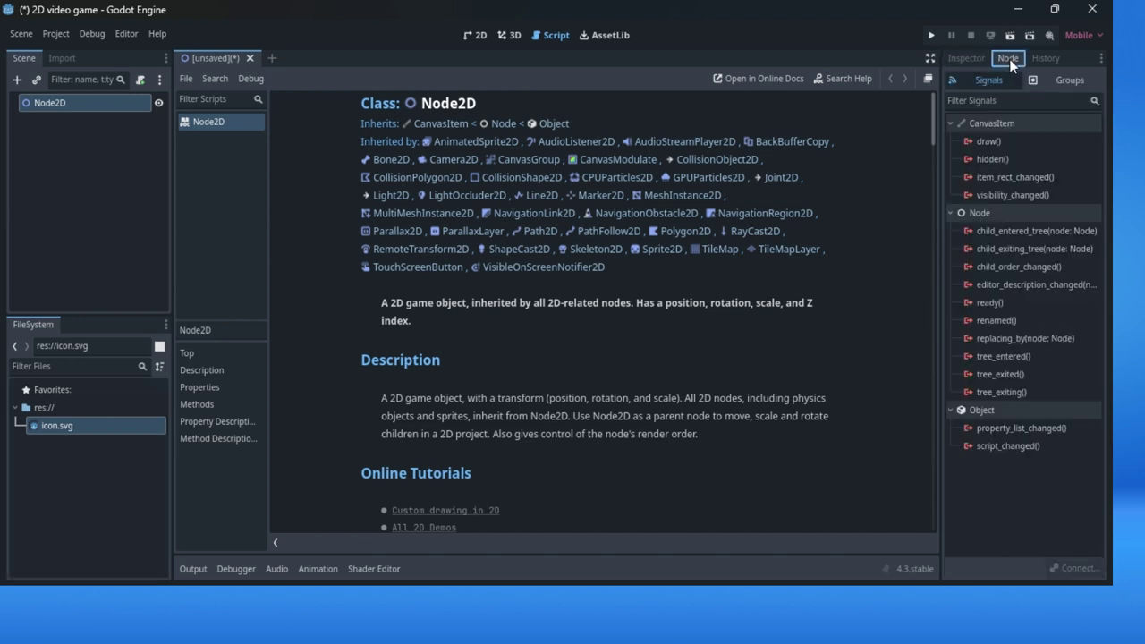
{"action": "left_click", "coordinate": [1042, 58]}
{"action": "left_click", "coordinate": [967, 58]}
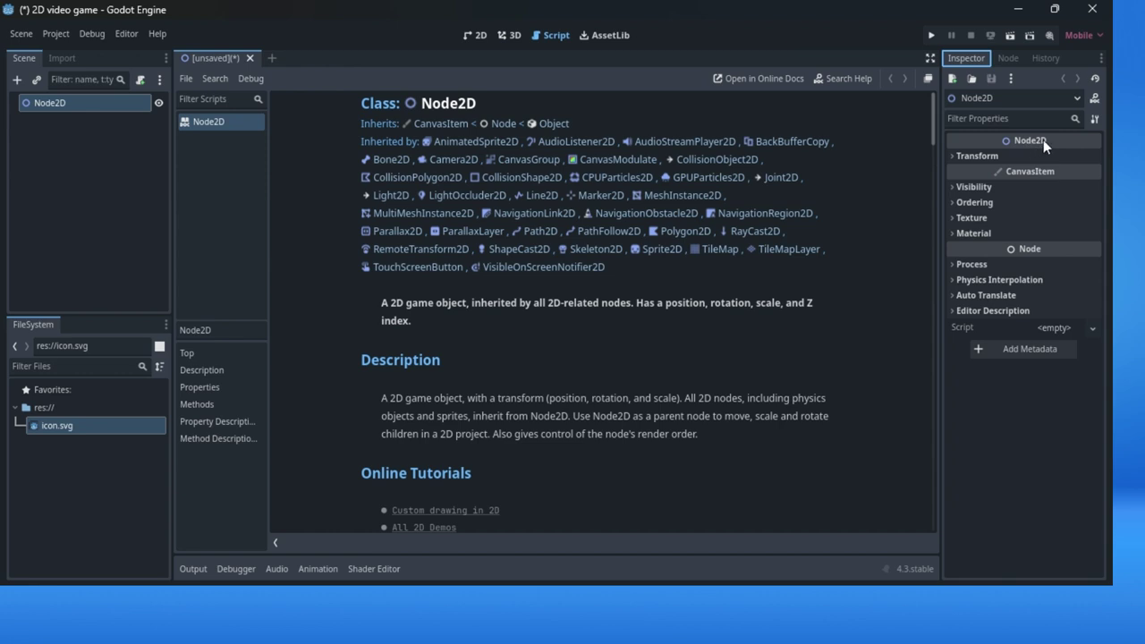
{"action": "mouse_move", "coordinate": [1041, 140]}
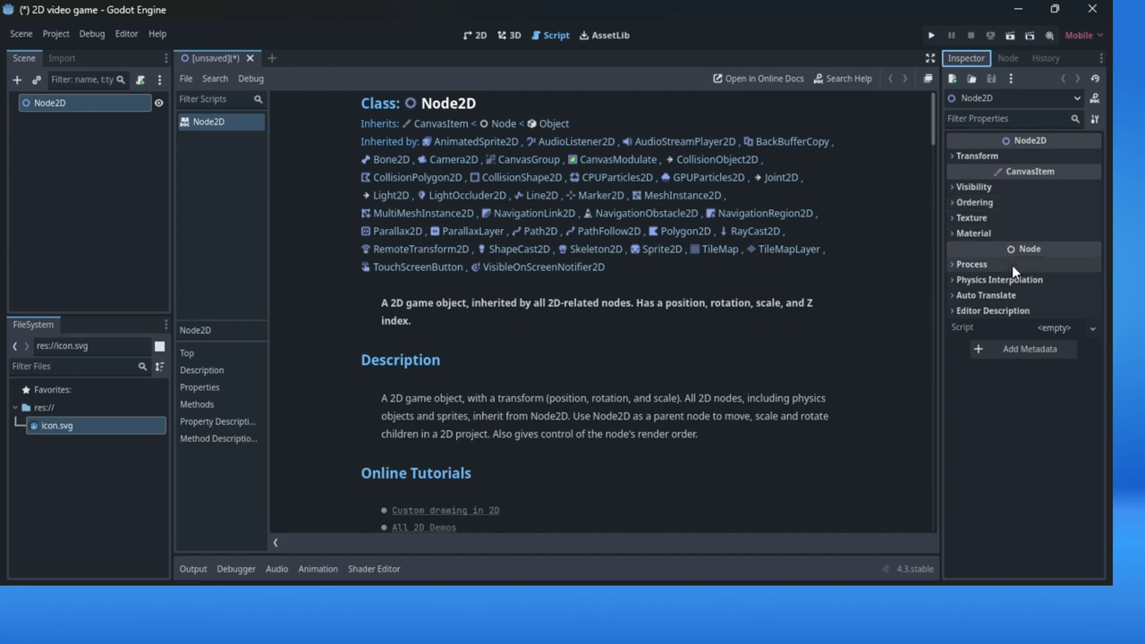
{"action": "left_click", "coordinate": [980, 156]}
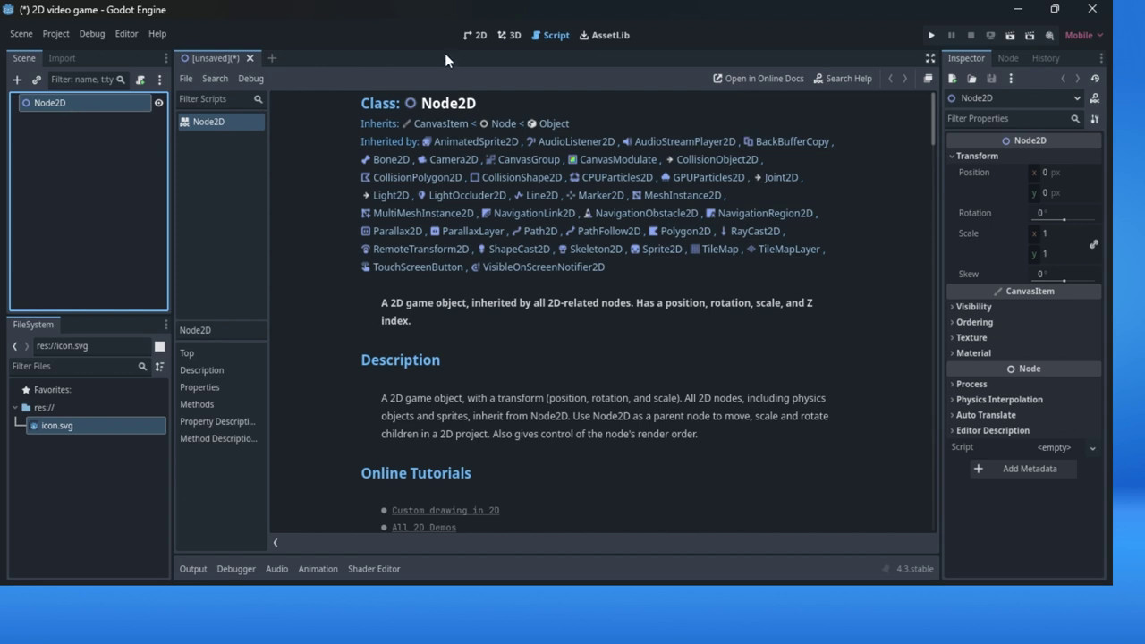
Step: Return to the 2D workspace and view the whole game viewport frame
{"action": "left_click", "coordinate": [479, 35]}
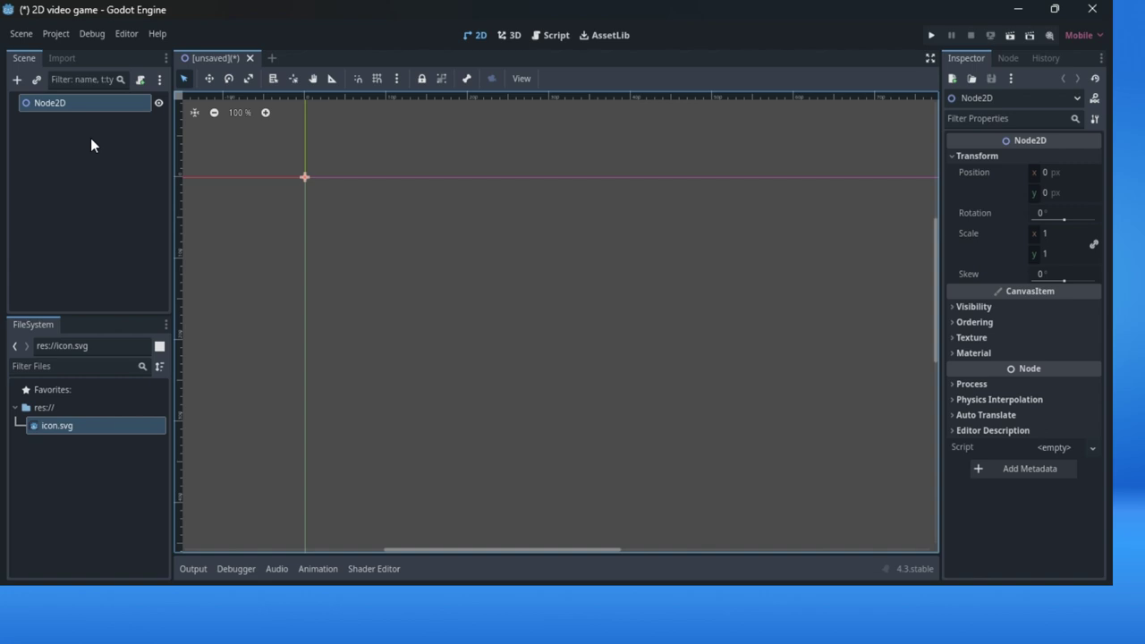
{"action": "scroll", "coordinate": [337, 248], "scroll_direction": "down", "scroll_amount": 5}
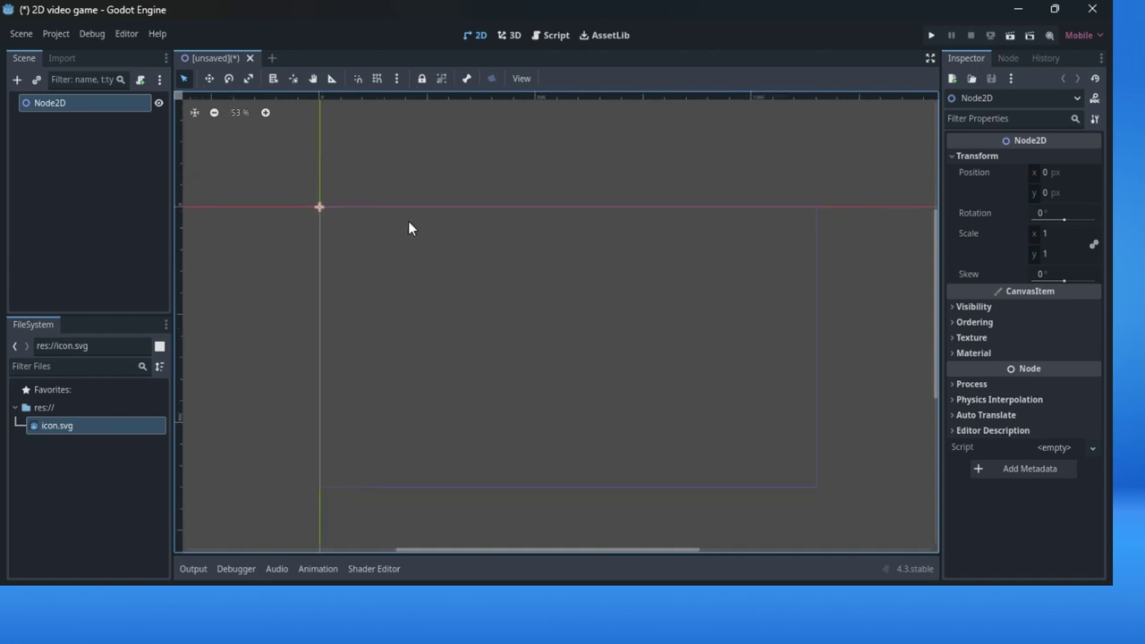
{"action": "scroll", "coordinate": [404, 223], "scroll_direction": "down", "scroll_amount": 1}
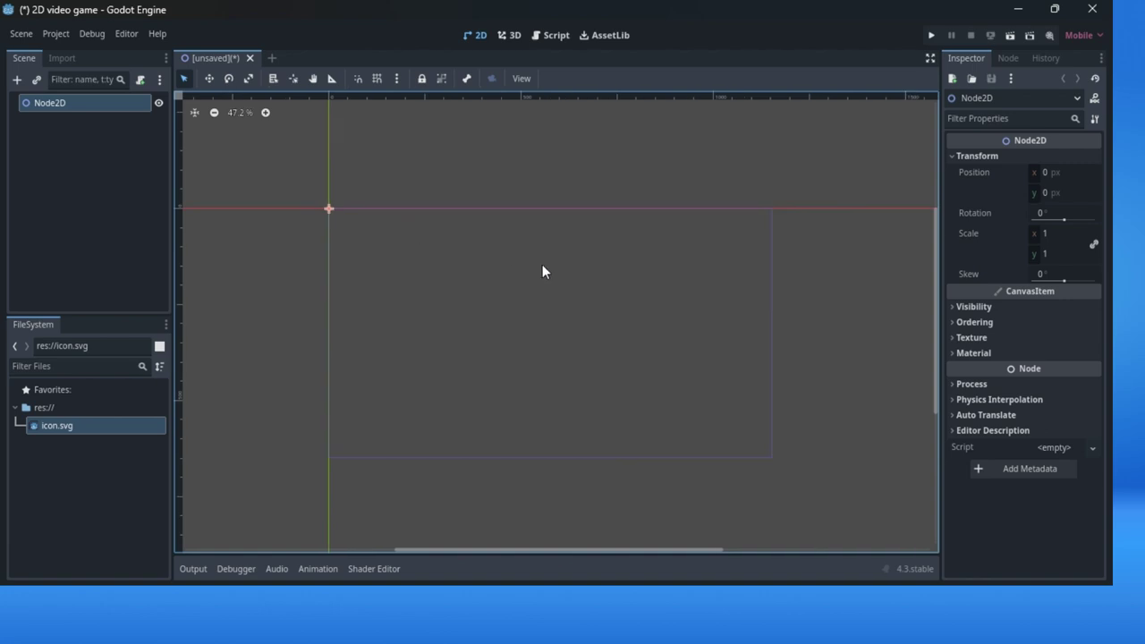
{"action": "scroll", "coordinate": [542, 271], "scroll_direction": "down", "scroll_amount": 3}
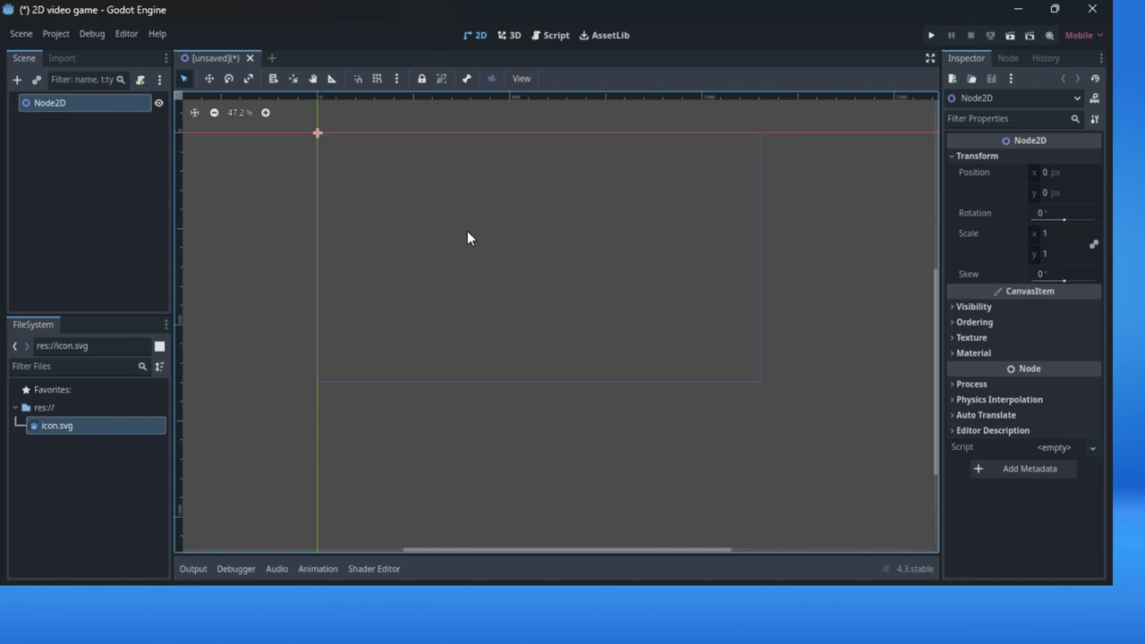
Step: Set the project's display window size to a viewport width of 180 and a viewport height of 320
{"action": "left_click", "coordinate": [55, 38]}
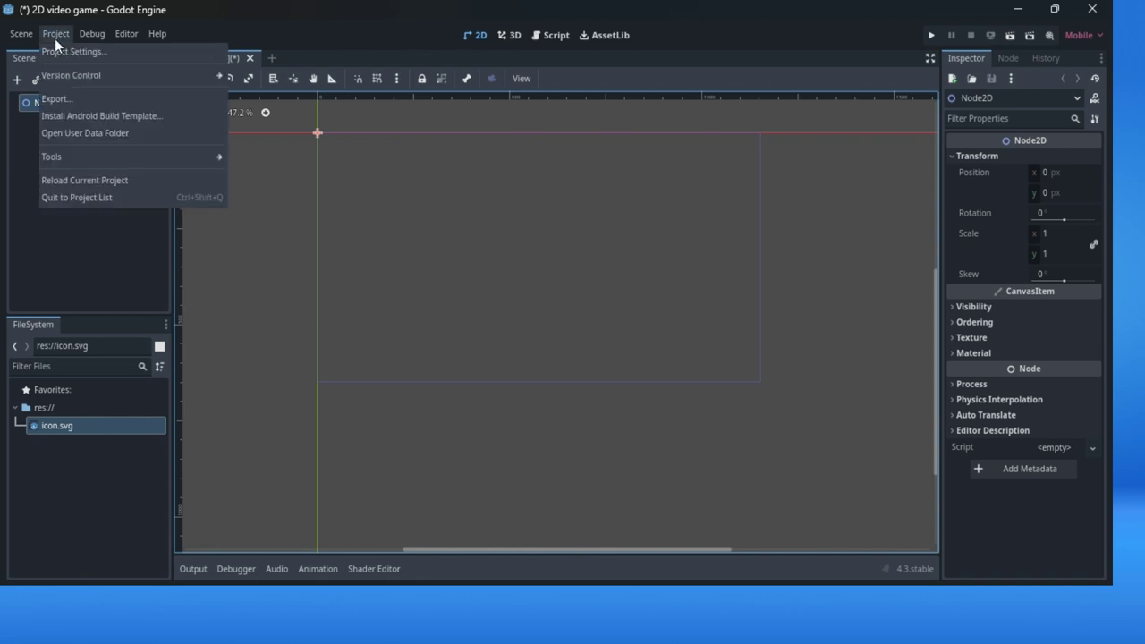
{"action": "left_click", "coordinate": [62, 50]}
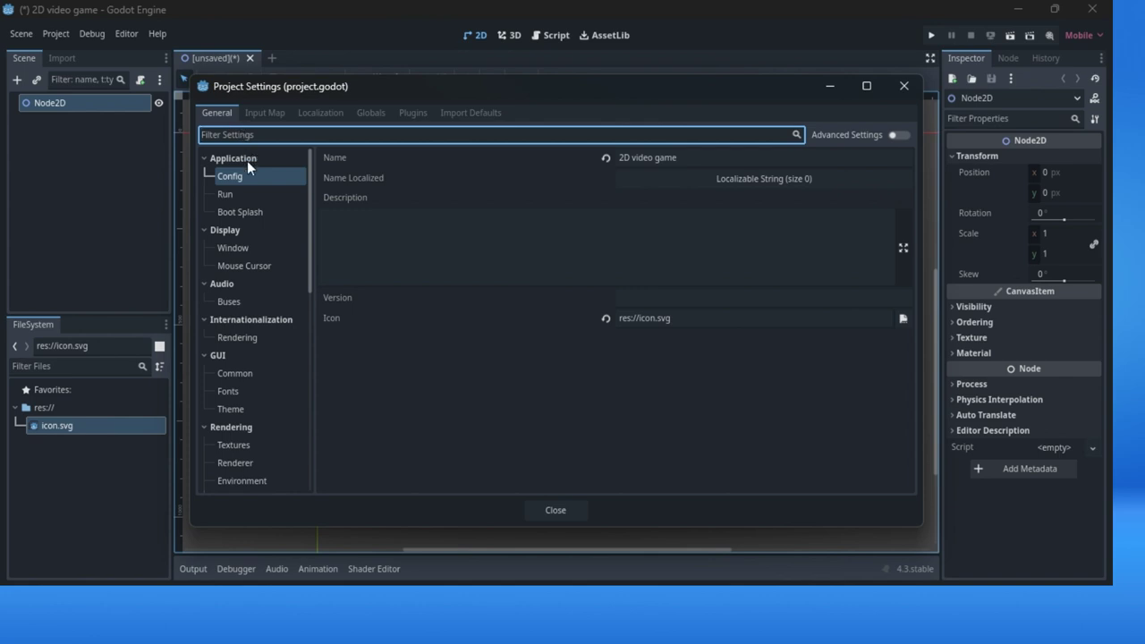
{"action": "left_click", "coordinate": [236, 249]}
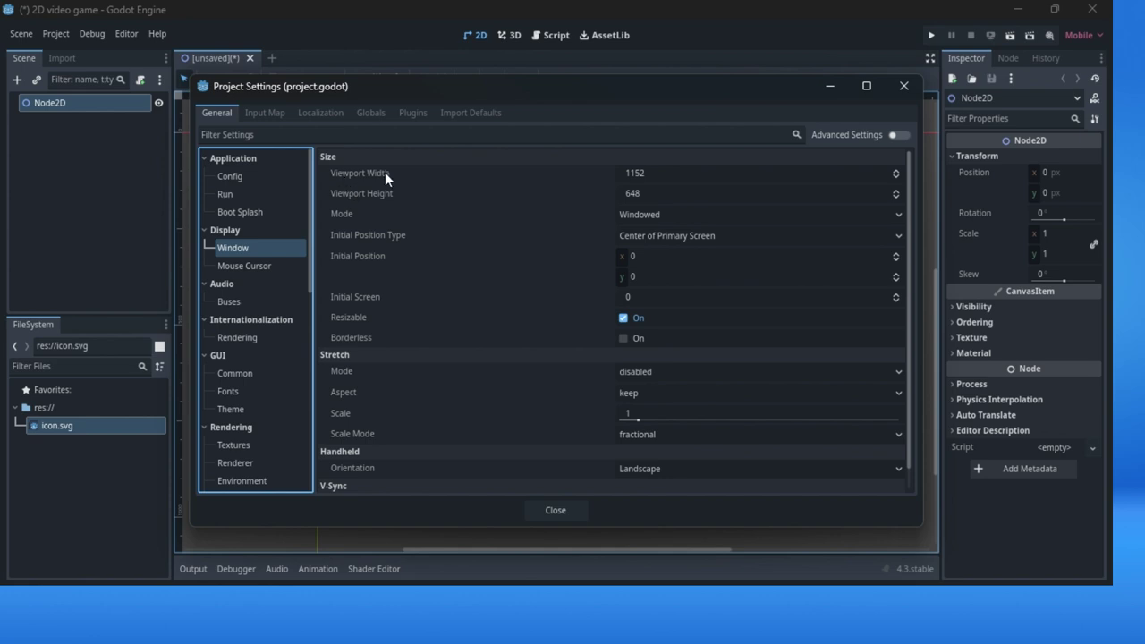
{"action": "mouse_move", "coordinate": [388, 196]}
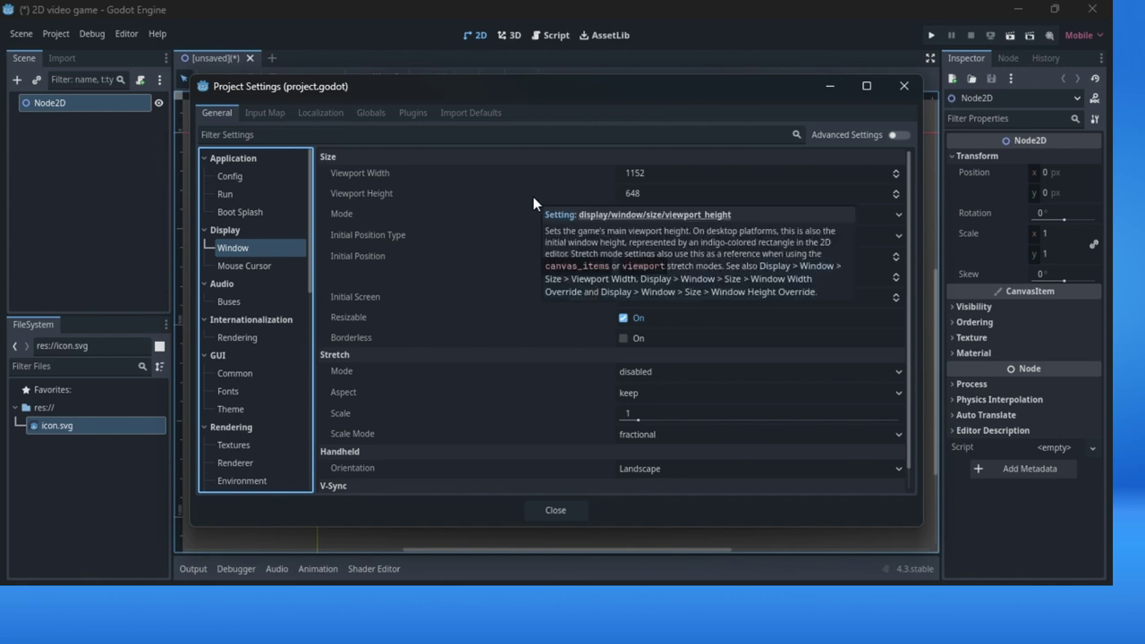
{"action": "left_click", "coordinate": [647, 176]}
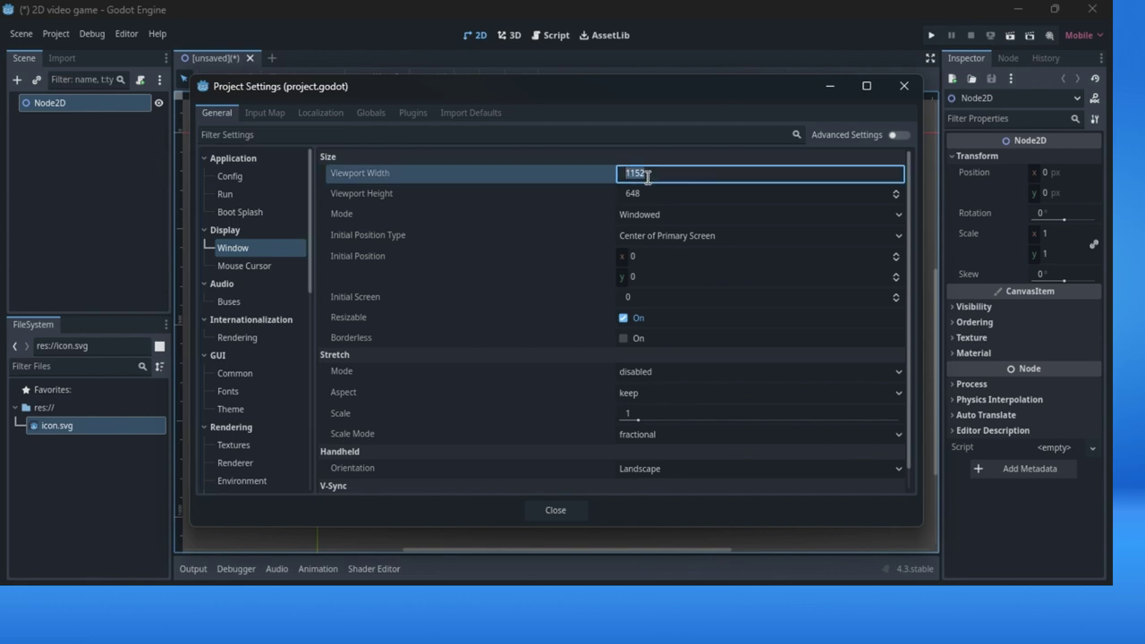
{"action": "type", "text": "180"}
{"action": "left_click", "coordinate": [653, 194]}
{"action": "type", "text": "320"}
{"action": "left_click", "coordinate": [643, 175]}
{"action": "left_click", "coordinate": [646, 193]}
{"action": "left_click", "coordinate": [652, 175]}
{"action": "left_click", "coordinate": [652, 192]}
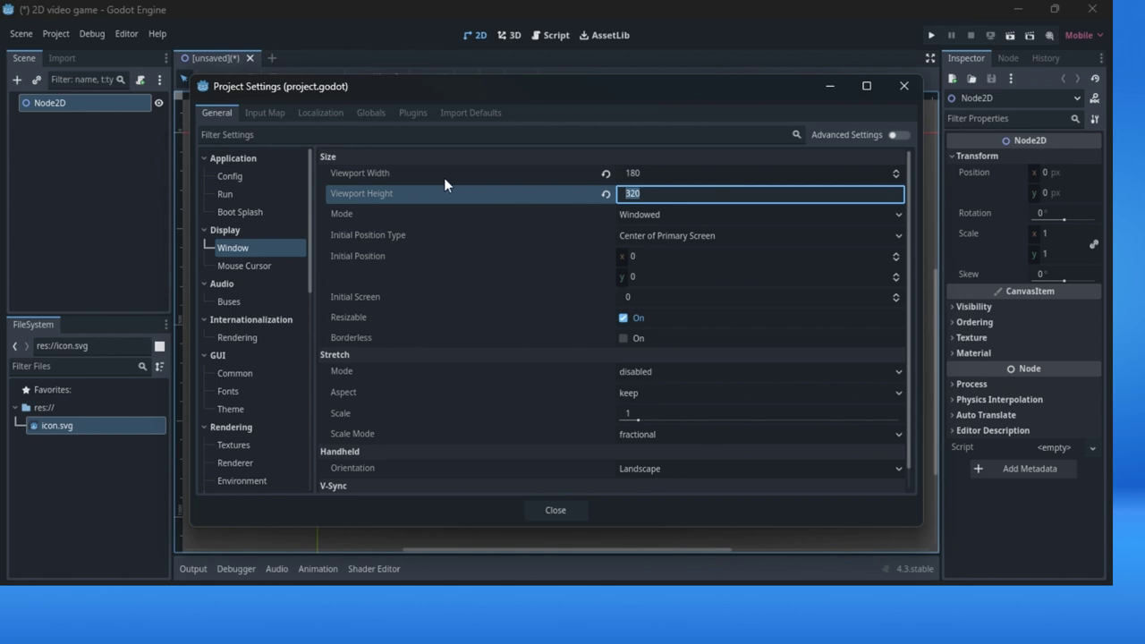
Step: Try the Portrait option for the handheld orientation in the window settings and reset it to its default
{"action": "left_click", "coordinate": [663, 175]}
{"action": "left_click", "coordinate": [660, 193]}
{"action": "scroll", "coordinate": [469, 211], "scroll_direction": "down", "scroll_amount": 1}
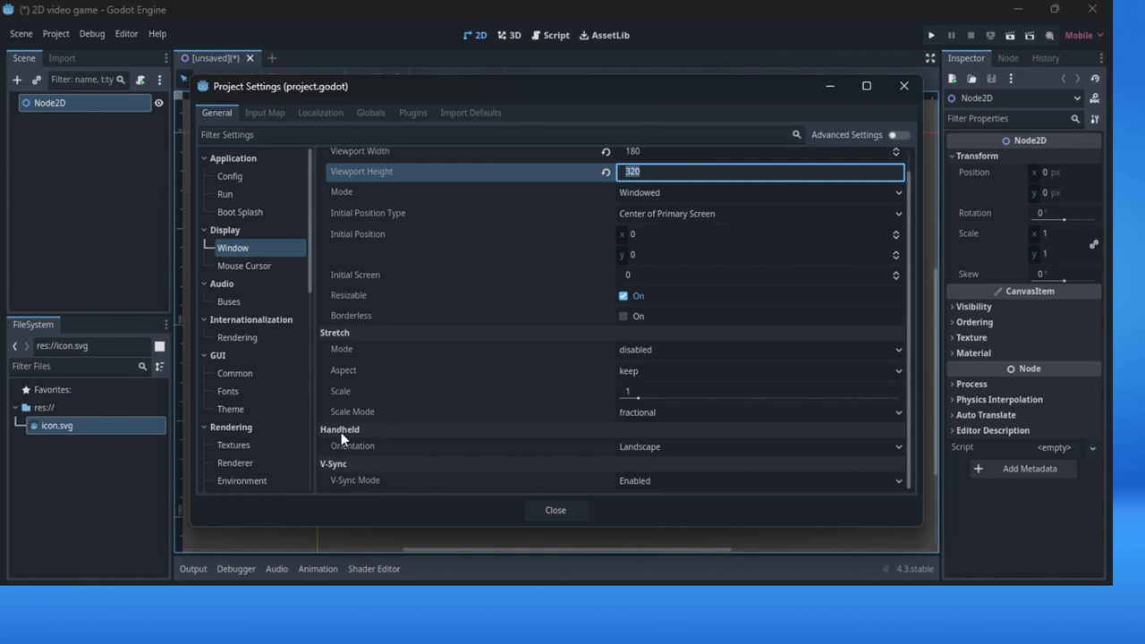
{"action": "left_click", "coordinate": [660, 446]}
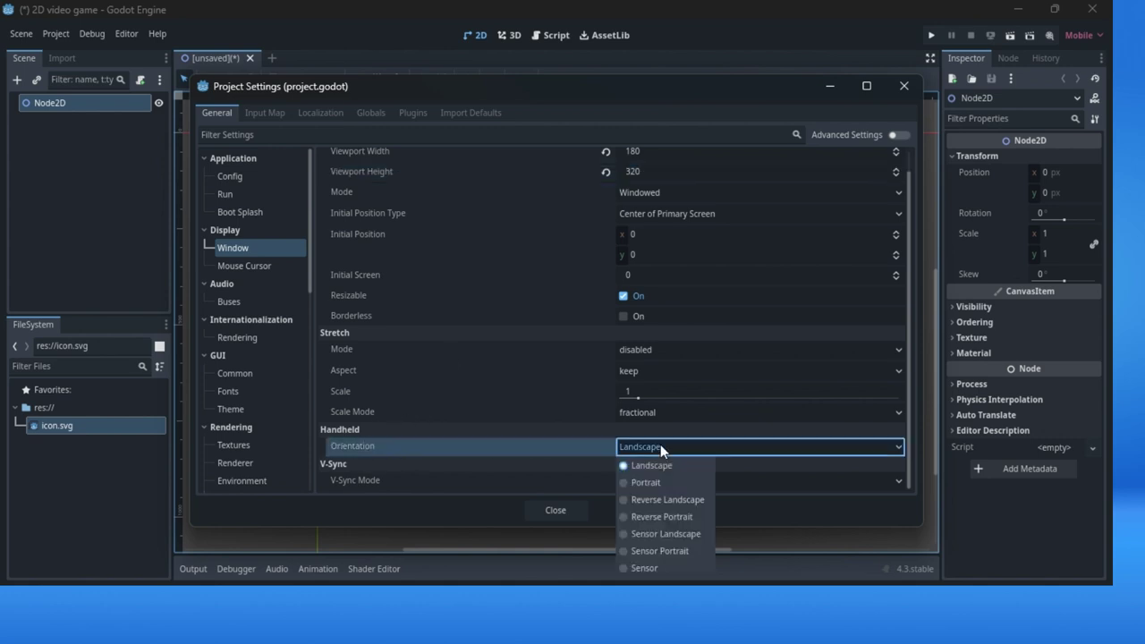
{"action": "left_click", "coordinate": [656, 482]}
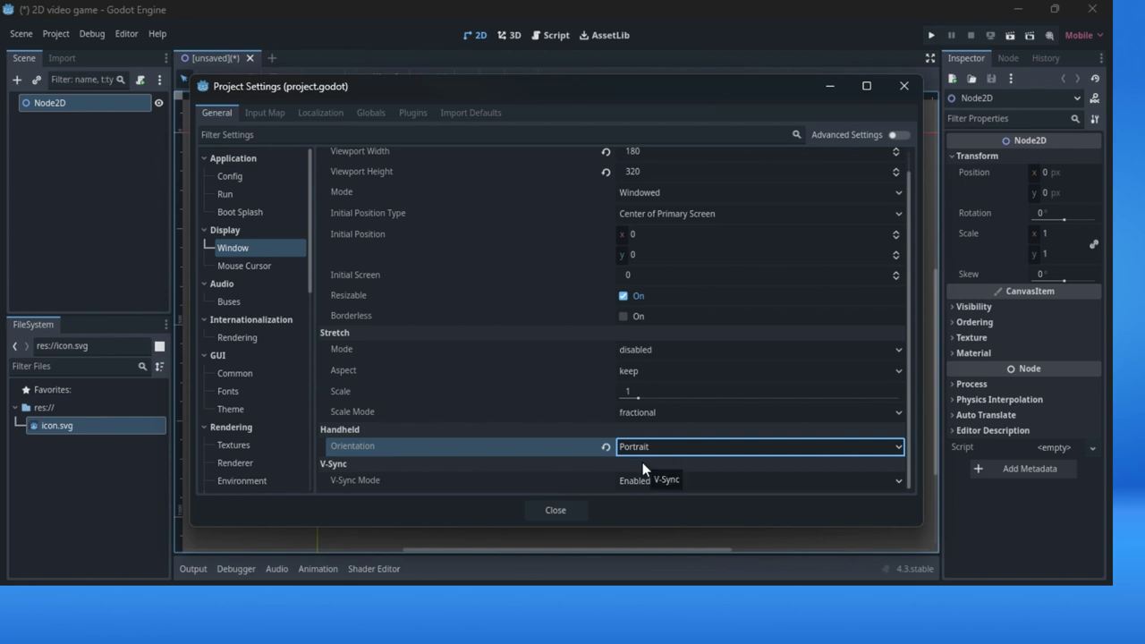
{"action": "left_click", "coordinate": [605, 447]}
{"action": "scroll", "coordinate": [582, 304], "scroll_direction": "up", "scroll_amount": 1}
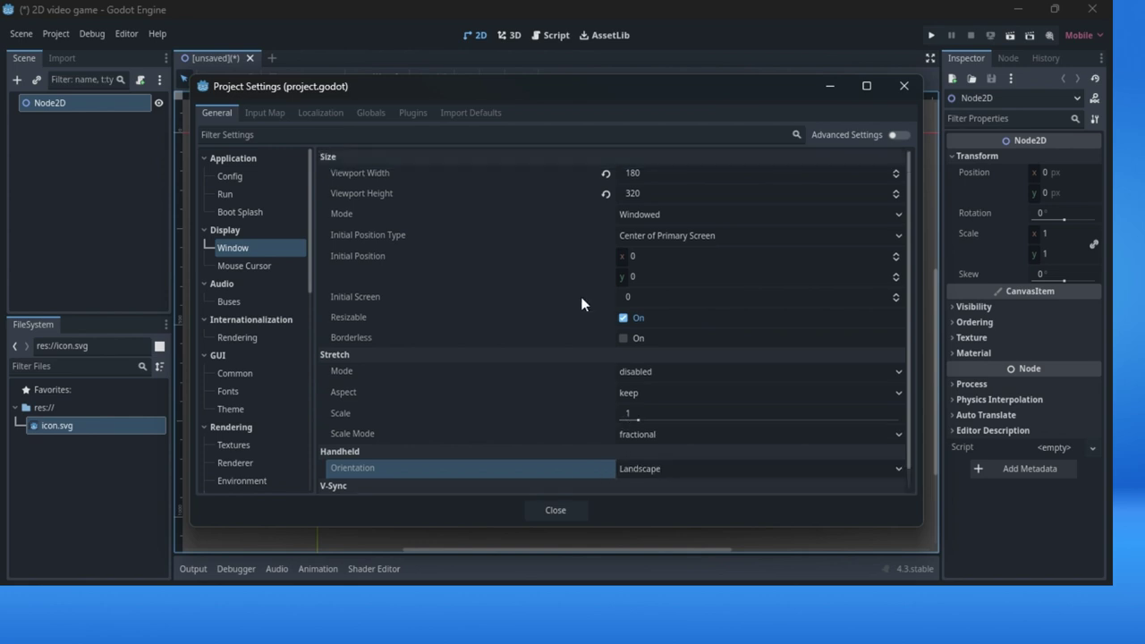
Step: Read the viewport size description, close the project settings and look at the resized viewport frame in the 2D workspace
{"action": "mouse_move", "coordinate": [363, 177]}
{"action": "mouse_move", "coordinate": [599, 190]}
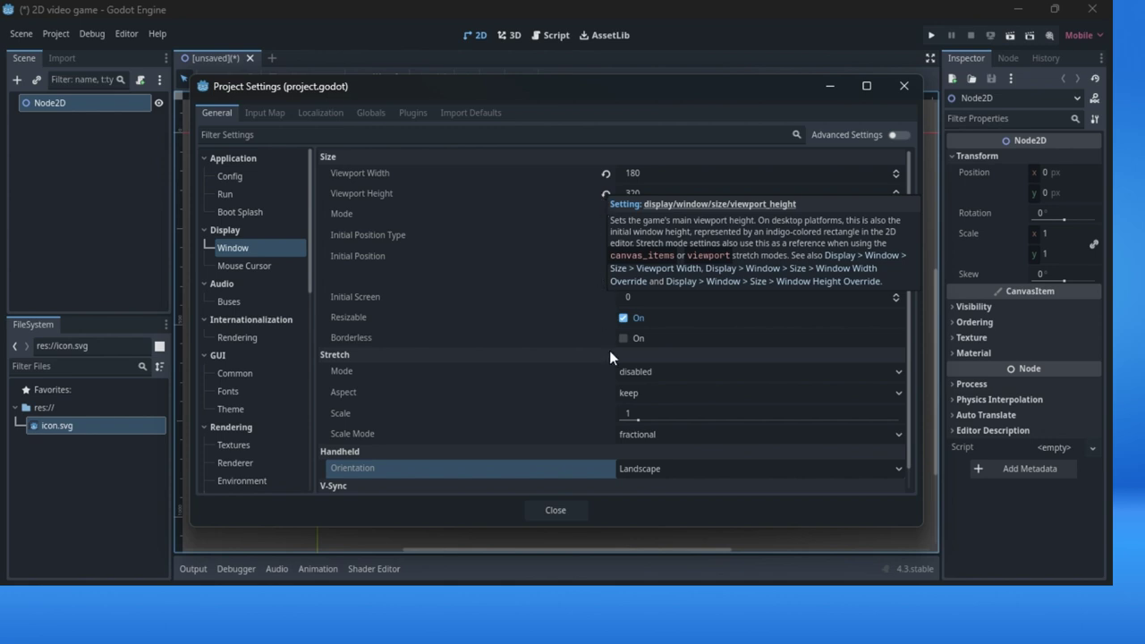
{"action": "left_click", "coordinate": [556, 511]}
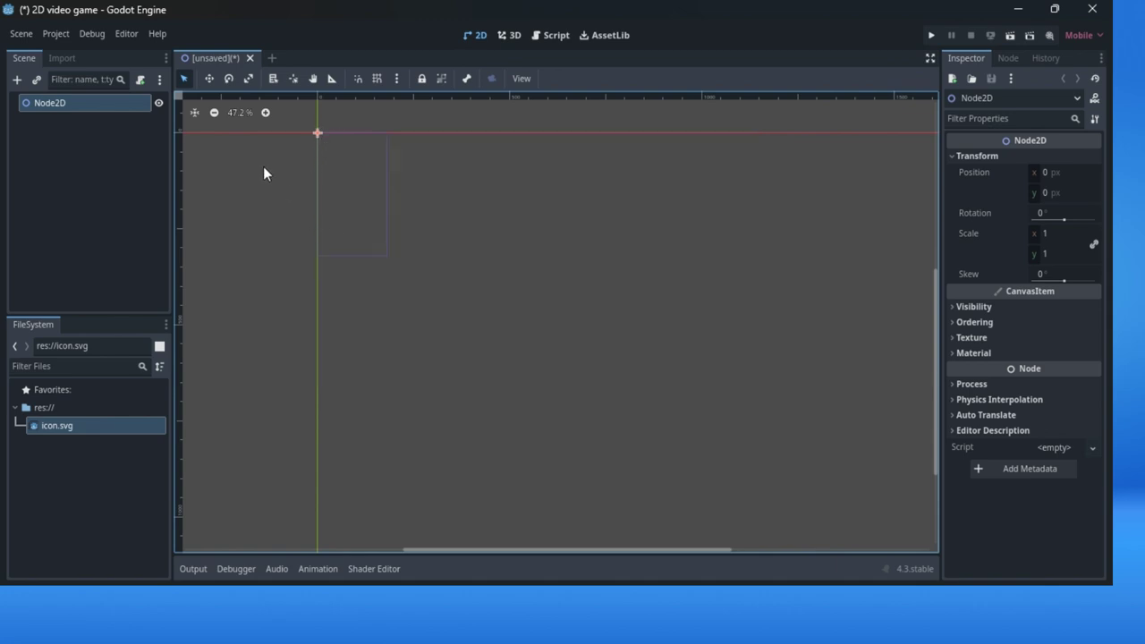
{"action": "middle_click_drag", "start_coordinate": [263, 170], "coordinate": [328, 263]}
{"action": "scroll", "coordinate": [358, 291], "scroll_direction": "up", "scroll_amount": 2}
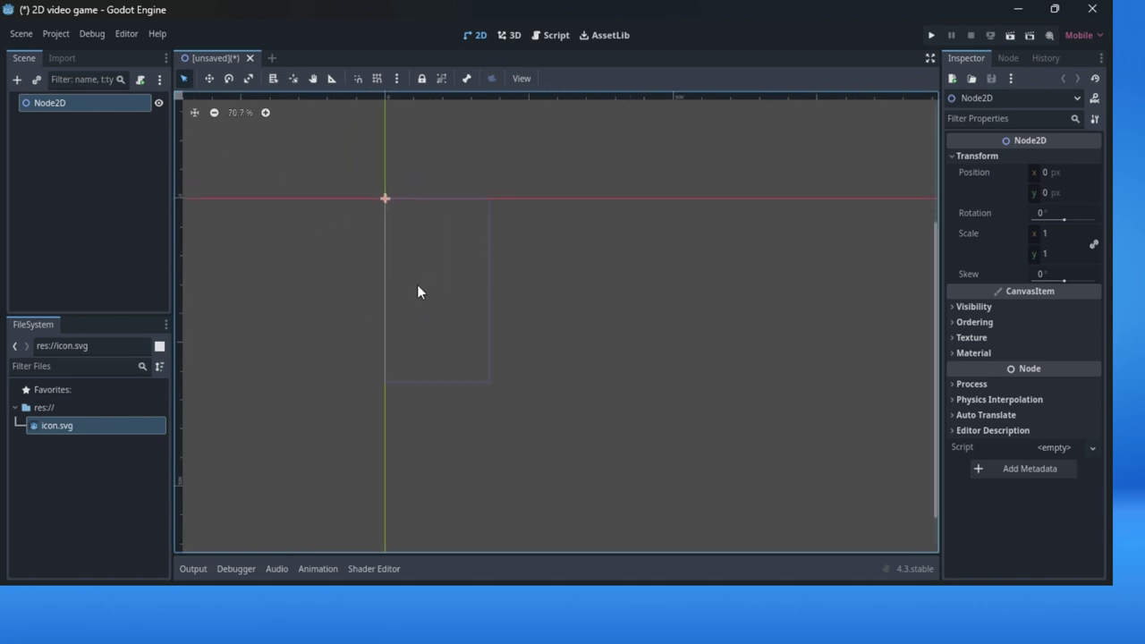
Step: Run the current scene, saving it as node_2d.tscn in the project folder, and close the game window
{"action": "left_click", "coordinate": [1010, 35]}
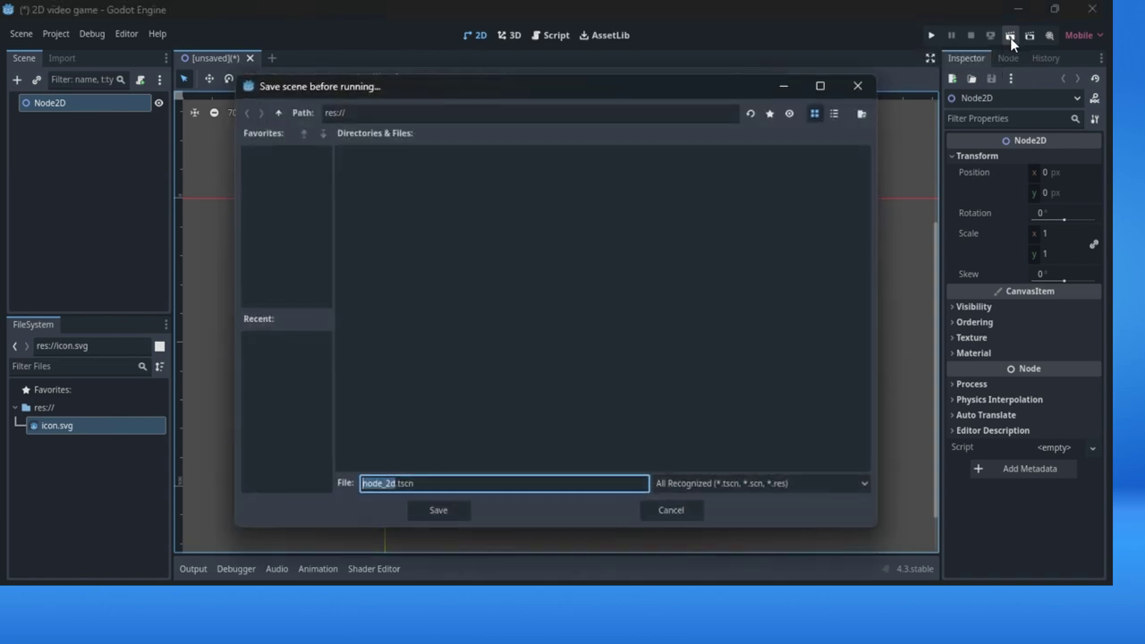
{"action": "left_click", "coordinate": [385, 483]}
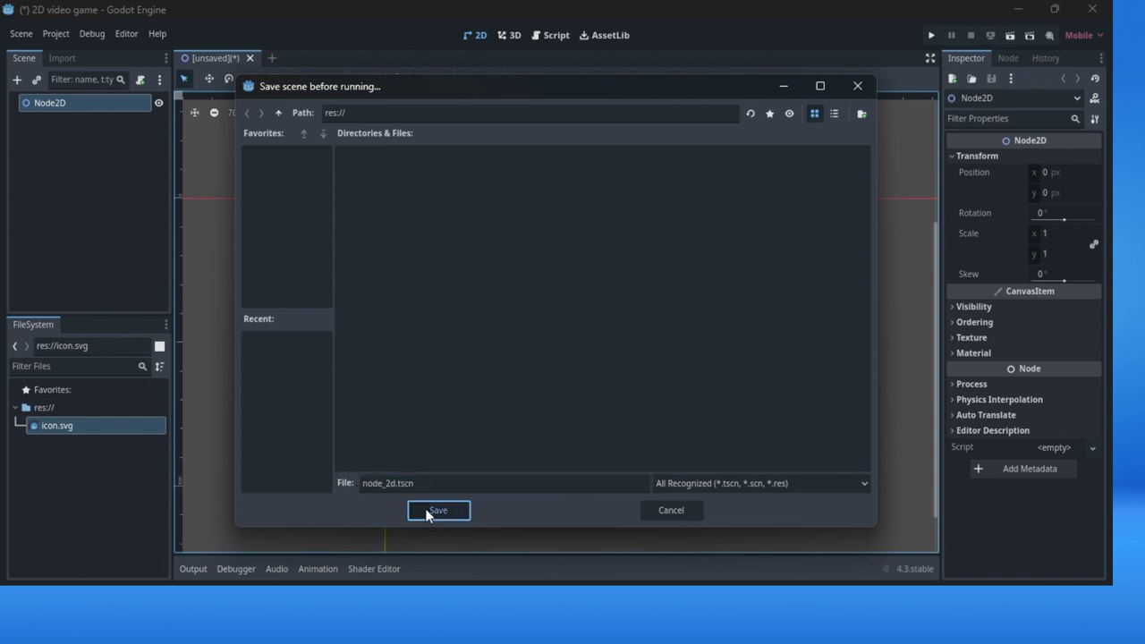
{"action": "left_click", "coordinate": [437, 510]}
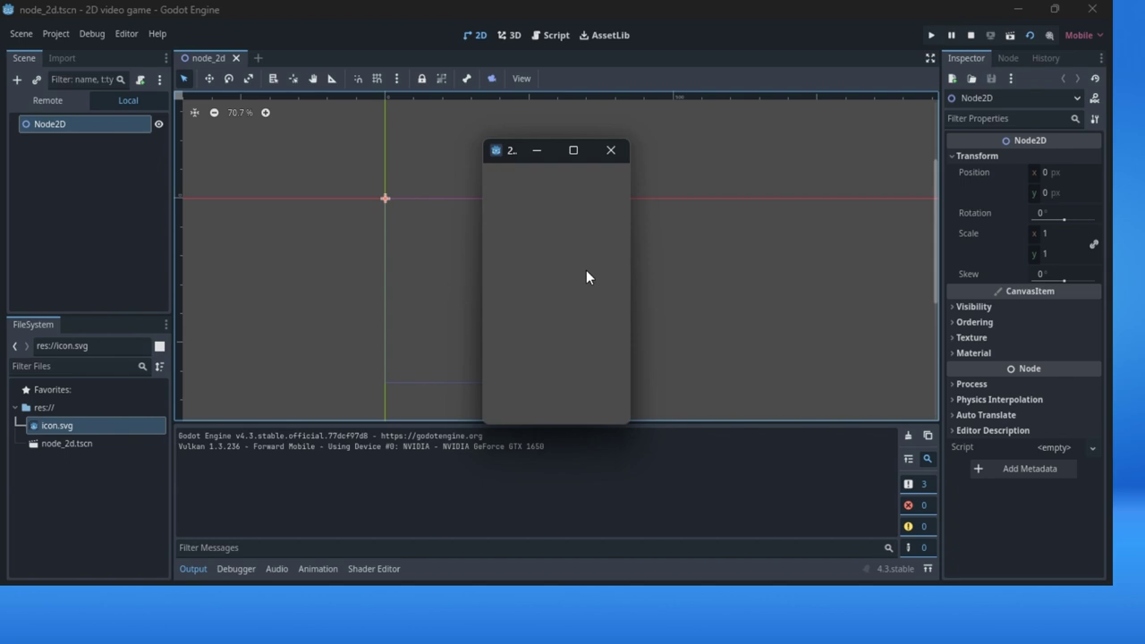
{"action": "left_click", "coordinate": [625, 152]}
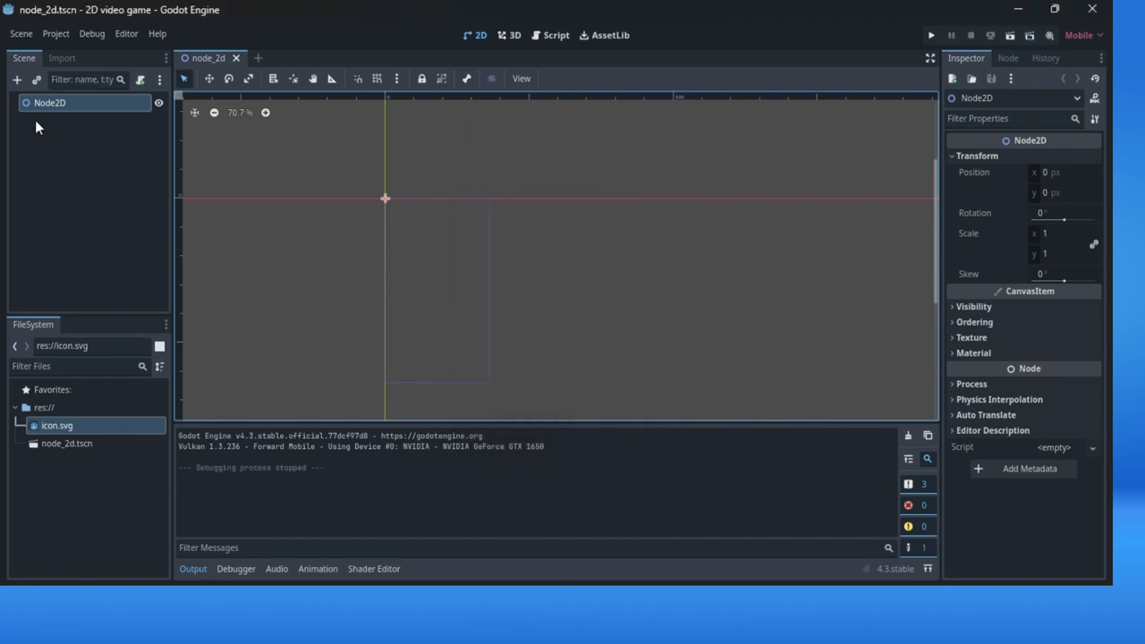
Step: Rename the Node2D root node to 2d_video_game_scene and test-run the current scene, closing the game window
{"action": "left_click", "coordinate": [81, 119]}
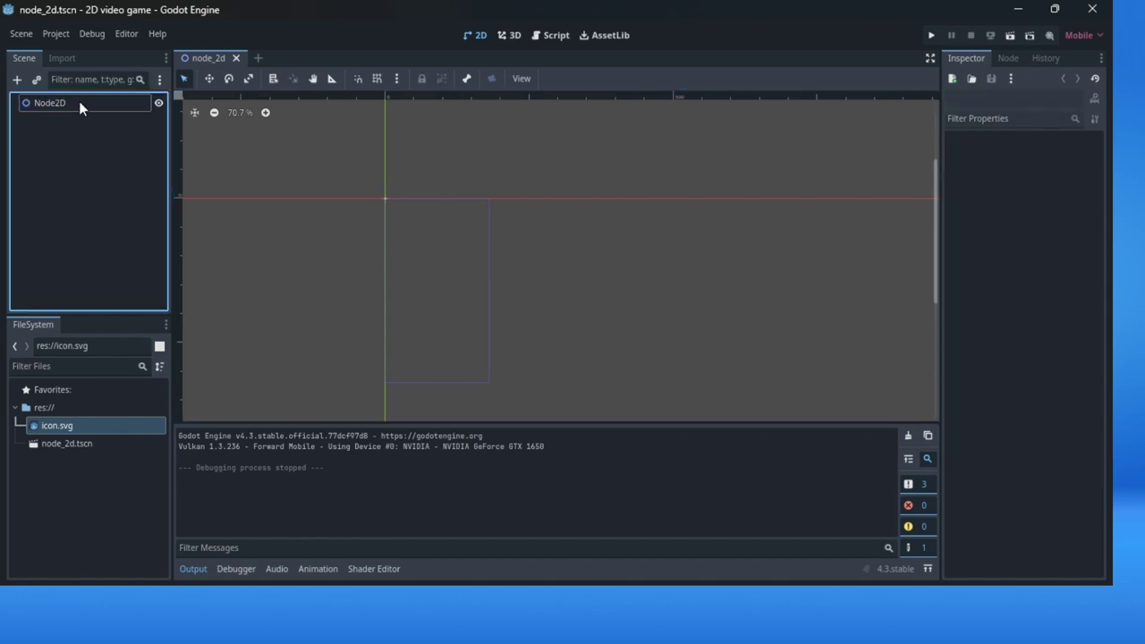
{"action": "left_click", "coordinate": [79, 101]}
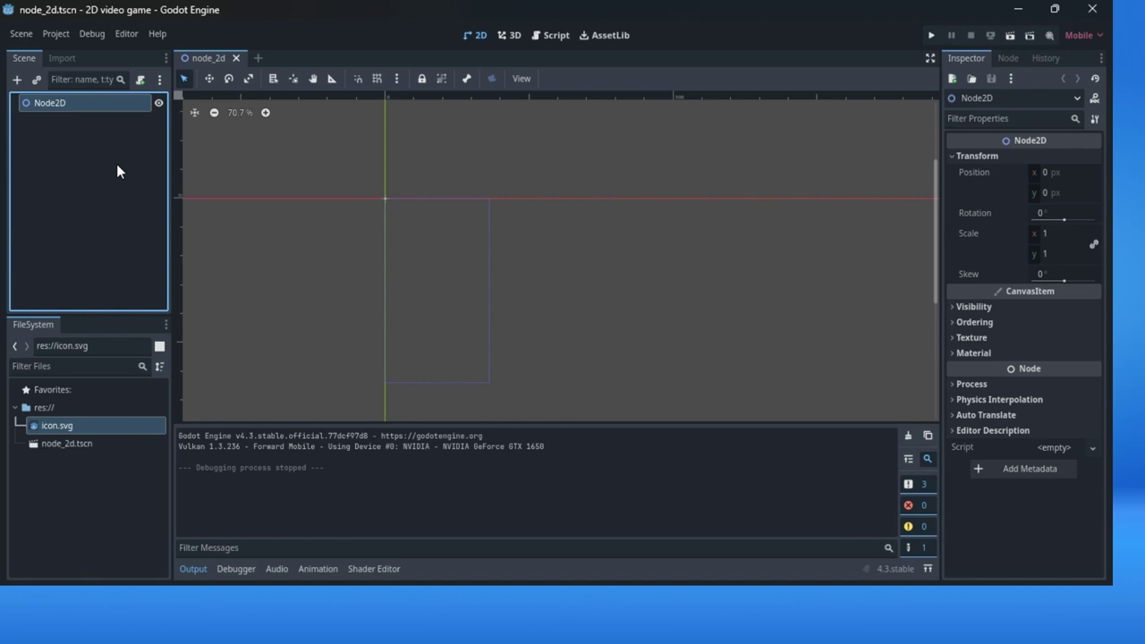
{"action": "key", "text": "F2"}
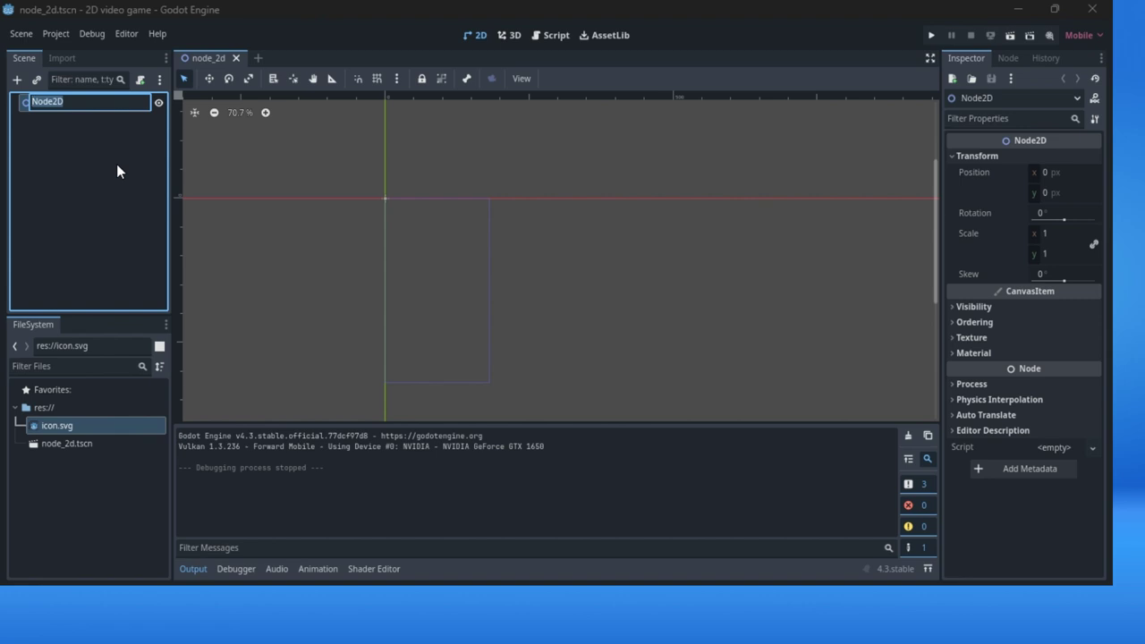
{"action": "type", "text": "2d_video_game_scene"}
{"action": "key", "text": "Return"}
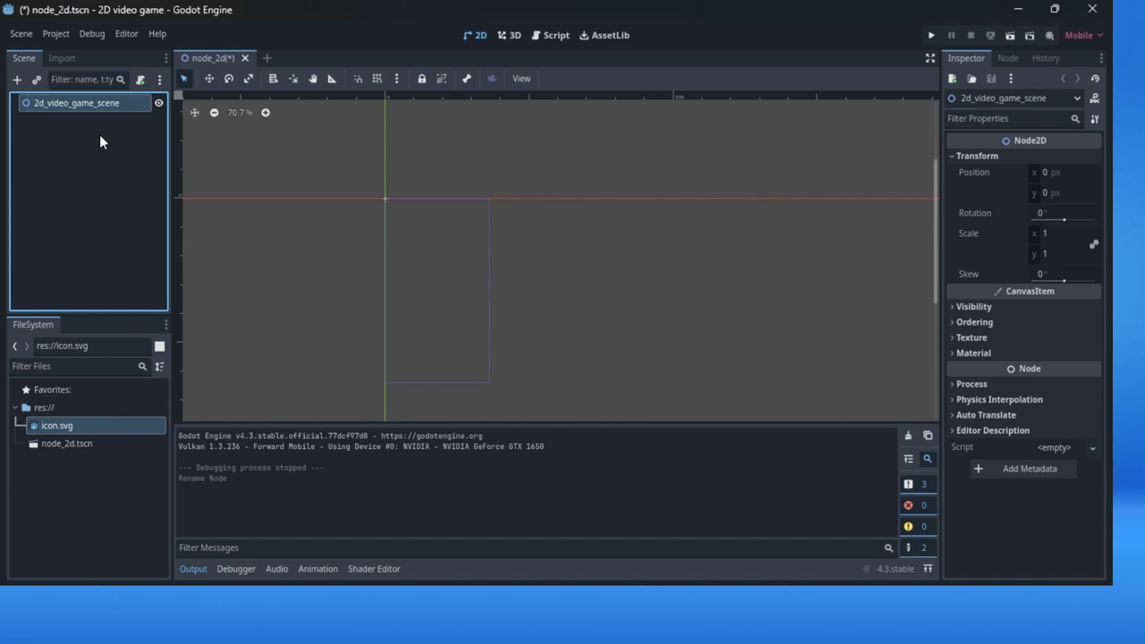
{"action": "left_click", "coordinate": [1010, 37]}
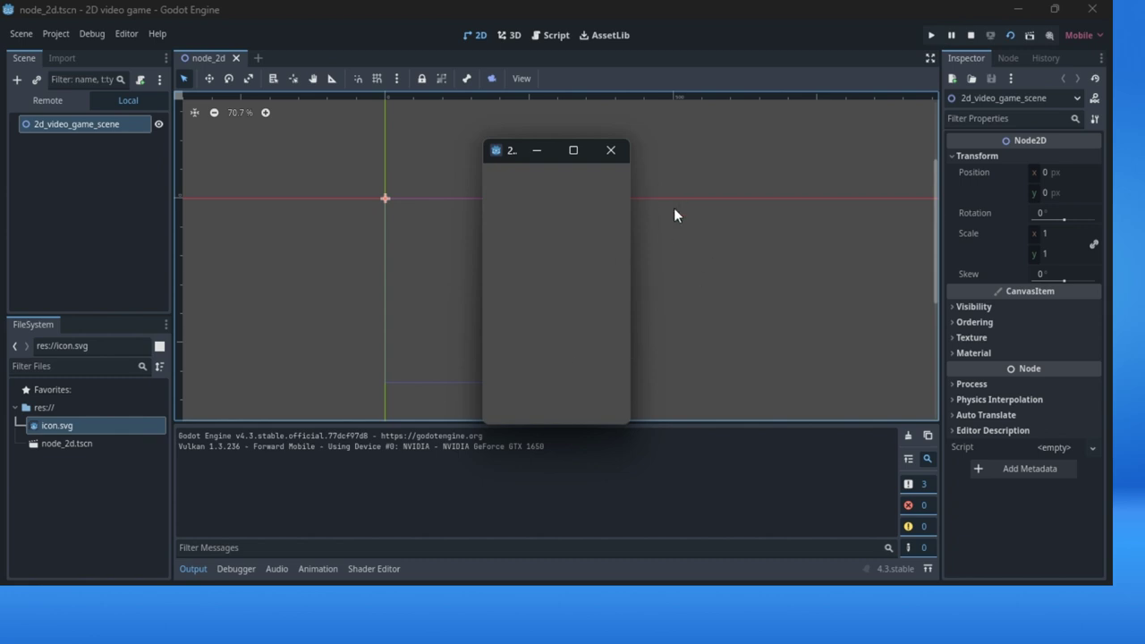
{"action": "left_click", "coordinate": [616, 151]}
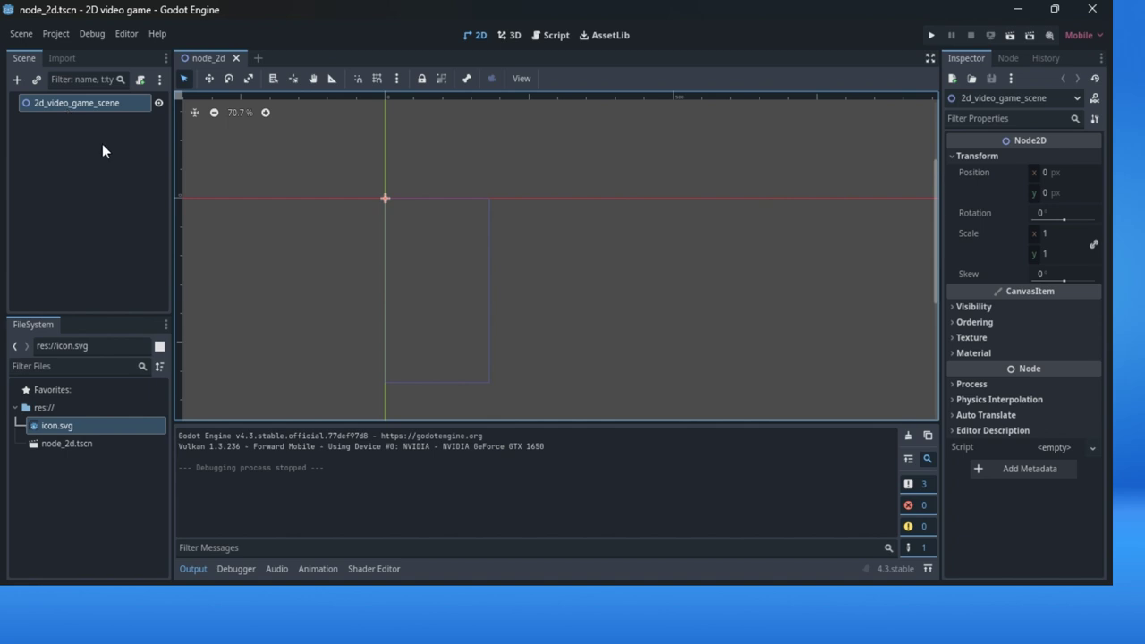
Step: Save a copy of the scene in the project folder under the file name "2d video game scene.tscn"
{"action": "left_click", "coordinate": [22, 33]}
{"action": "left_click", "coordinate": [67, 160]}
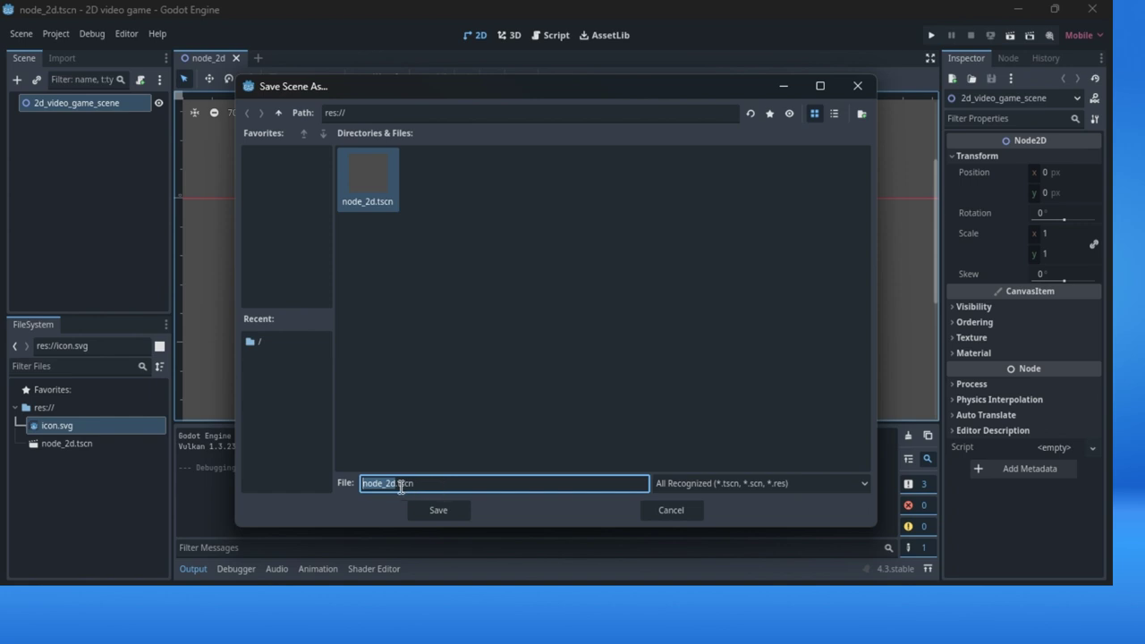
{"action": "type", "text": "2d video game scene"}
{"action": "left_click_drag", "start_coordinate": [438, 486], "coordinate": [366, 483]}
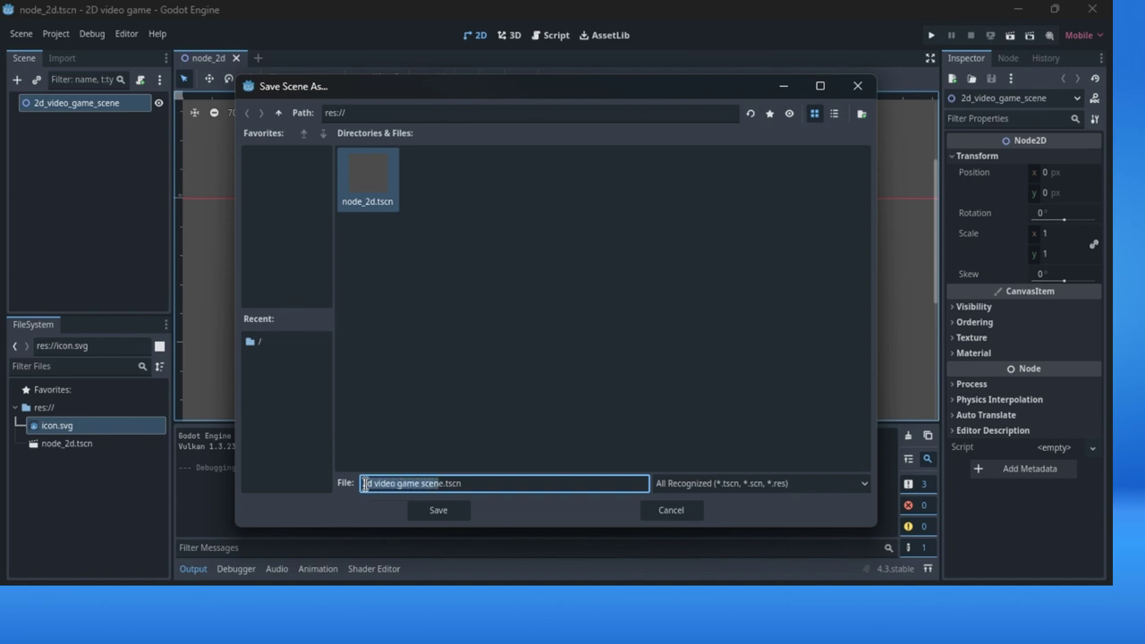
{"action": "left_click", "coordinate": [371, 483]}
{"action": "left_click_drag", "start_coordinate": [374, 484], "coordinate": [416, 486]}
{"action": "left_click", "coordinate": [399, 486]}
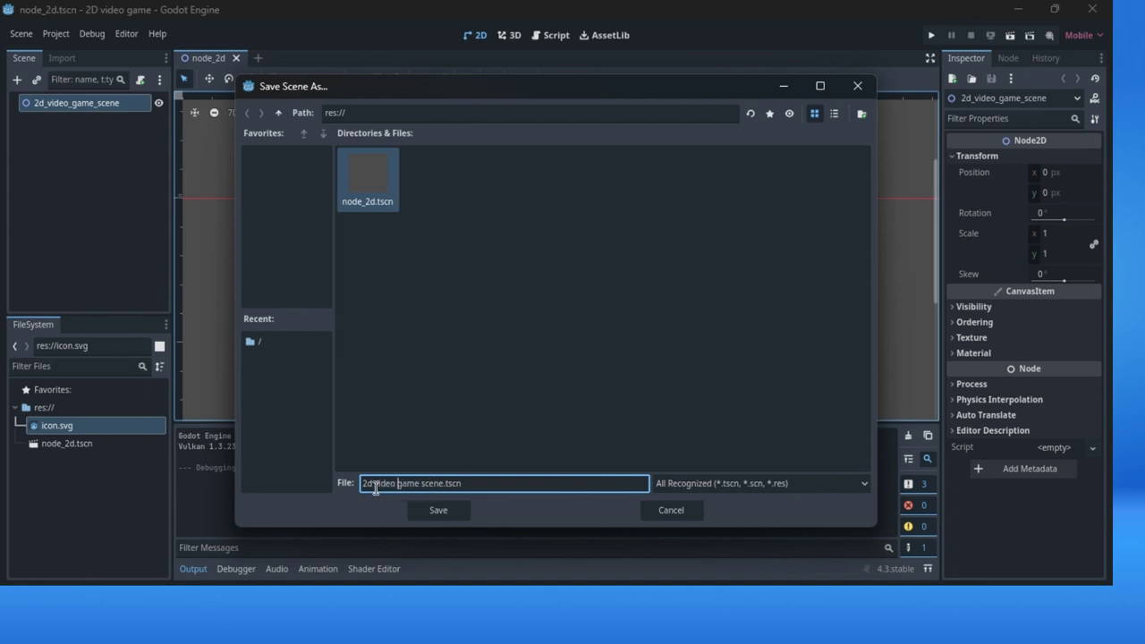
{"action": "left_click_drag", "start_coordinate": [362, 483], "coordinate": [445, 485]}
{"action": "left_click", "coordinate": [407, 484]}
{"action": "left_click", "coordinate": [438, 510]}
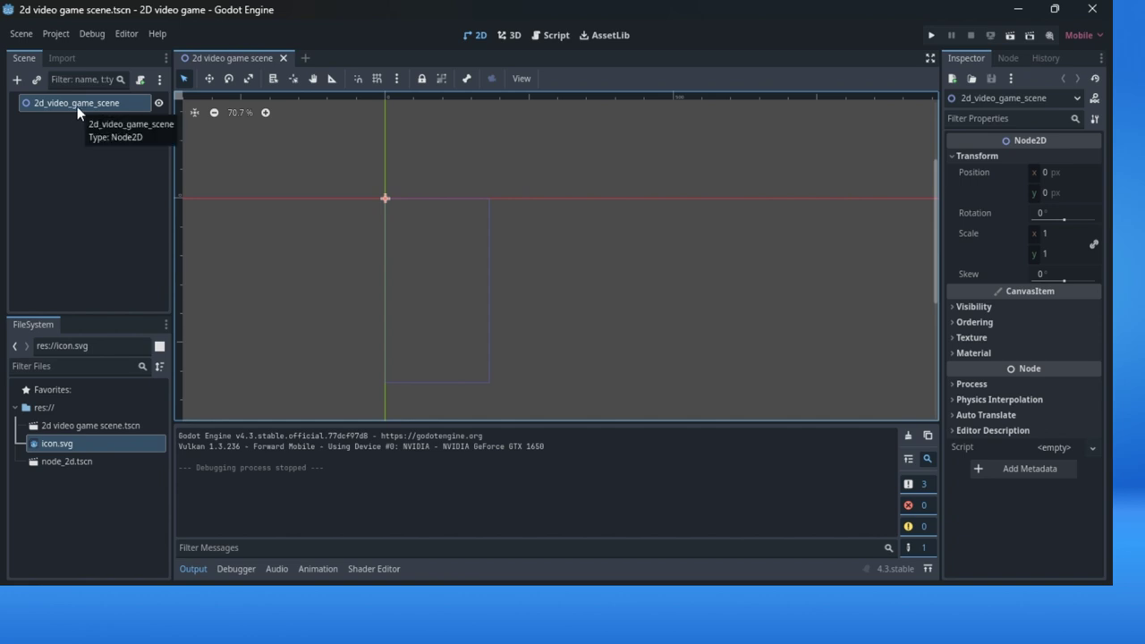
Step: Attach a new GDScript to the root node at res://2d_video_game_scene.gd, inheriting Node2D with the Node: Default template
{"action": "left_click", "coordinate": [141, 81]}
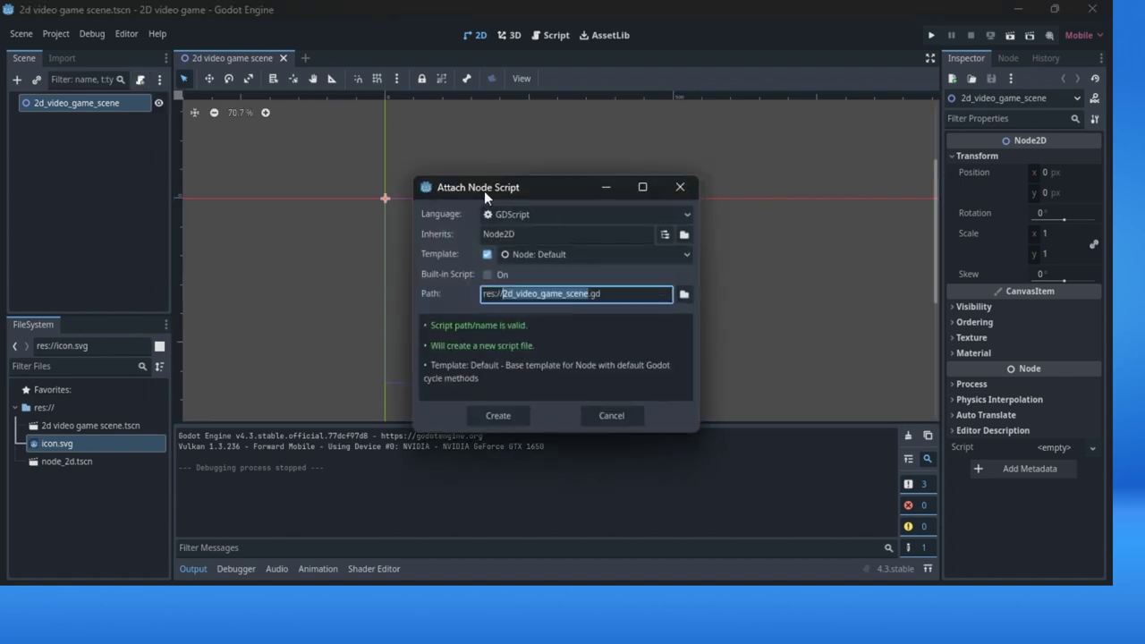
{"action": "left_click", "coordinate": [621, 294]}
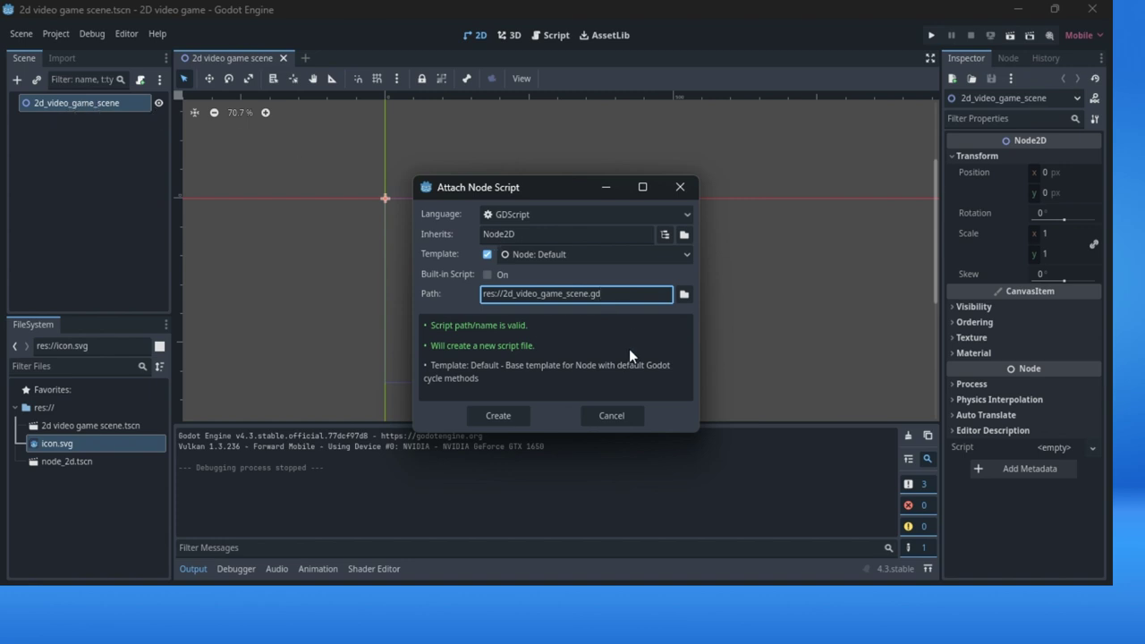
{"action": "left_click", "coordinate": [510, 415]}
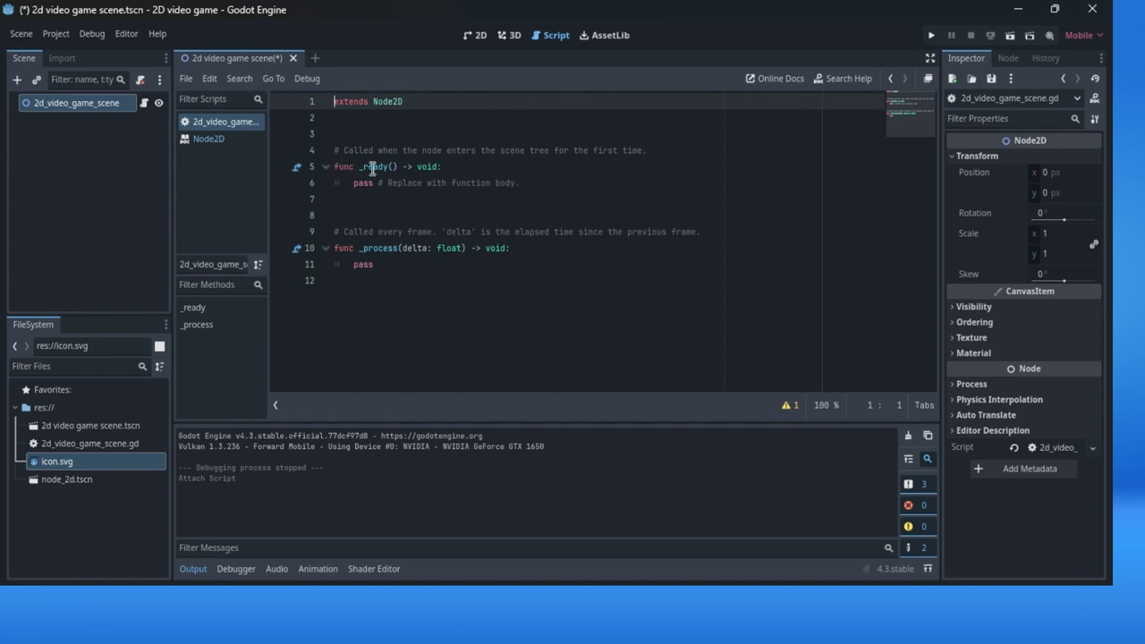
{"action": "left_click", "coordinate": [385, 261]}
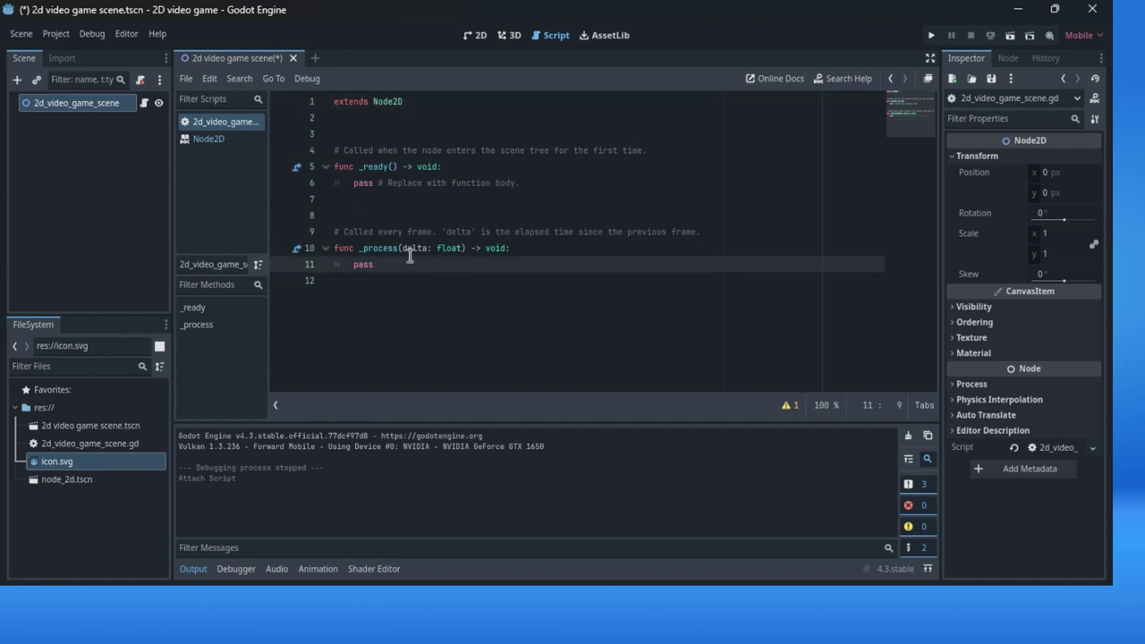